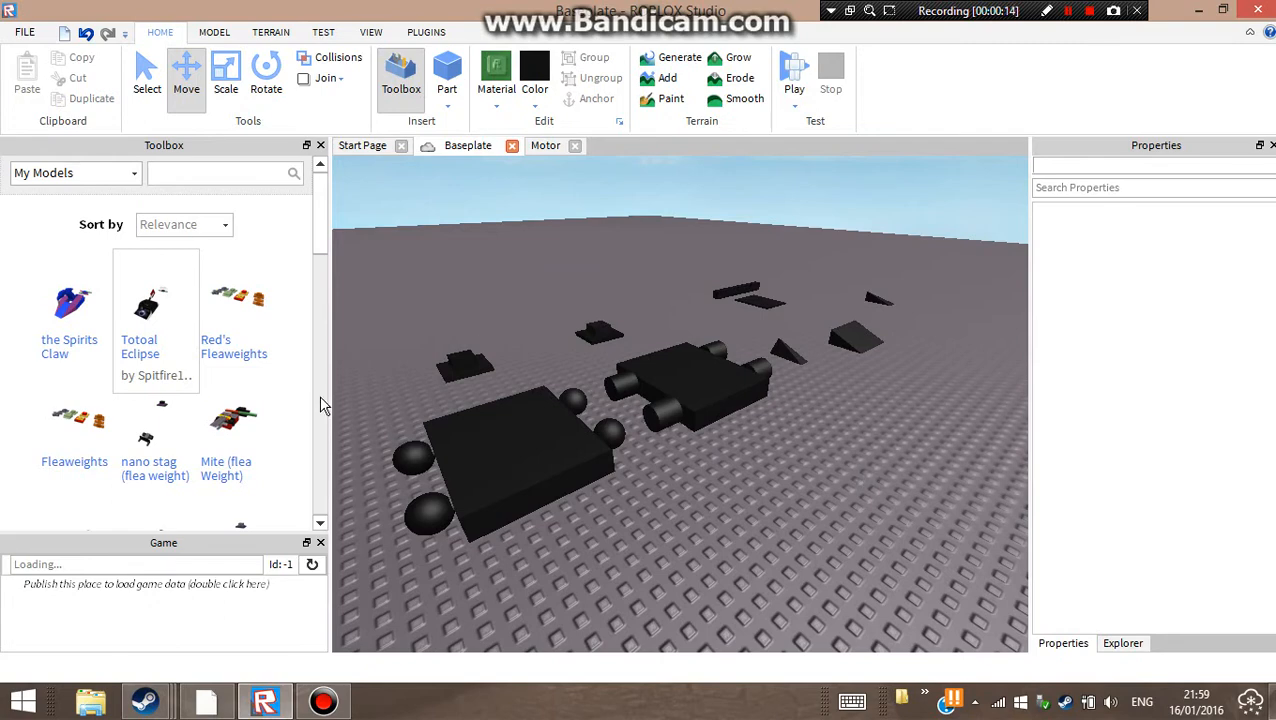
# Inspect the properties of a cylindrical wheel on the smaller chassis
pyautogui.moveTo(893, 457); pyautogui.dragTo(894, 453, button='right')
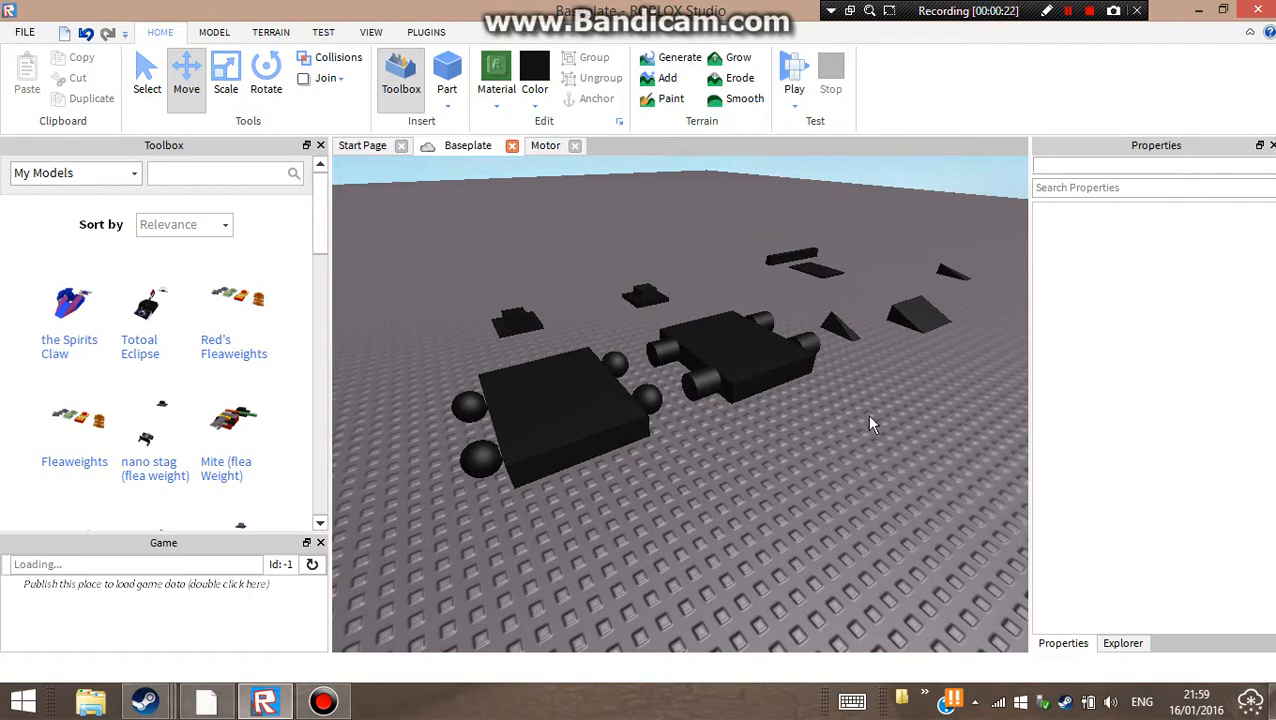
pyautogui.scroll(2, 869, 430)
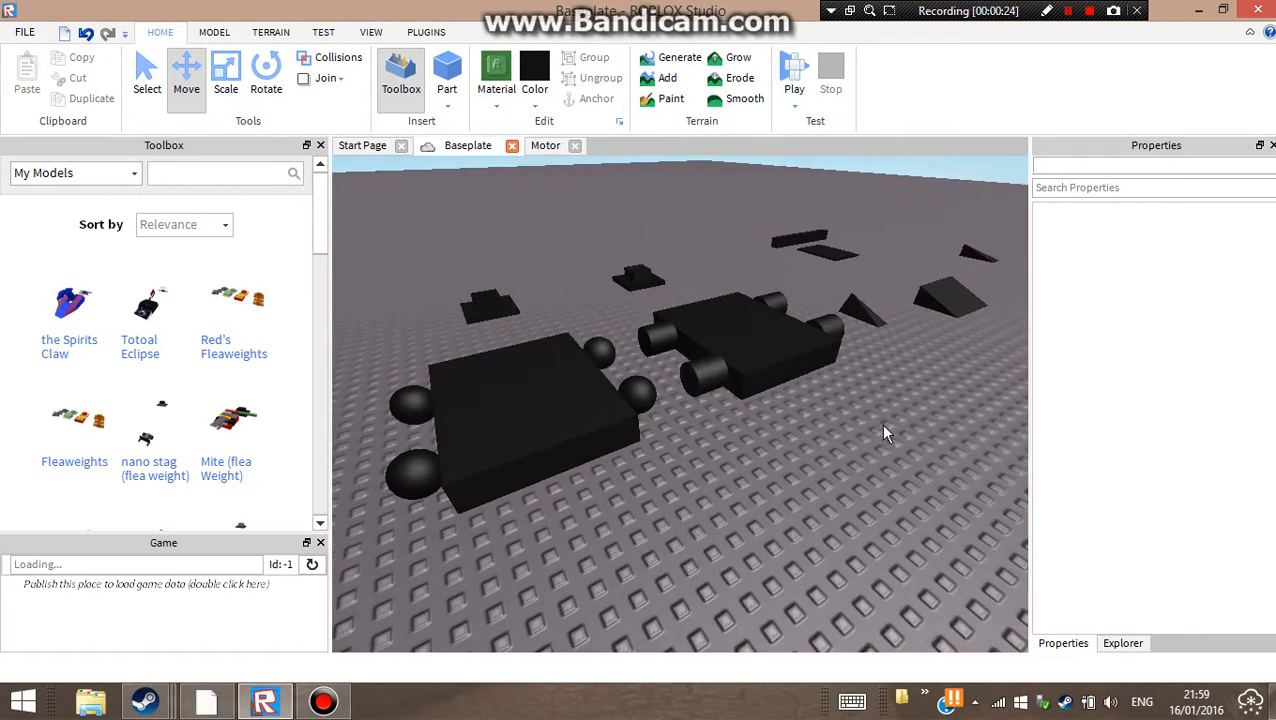
pyautogui.click(704, 380)
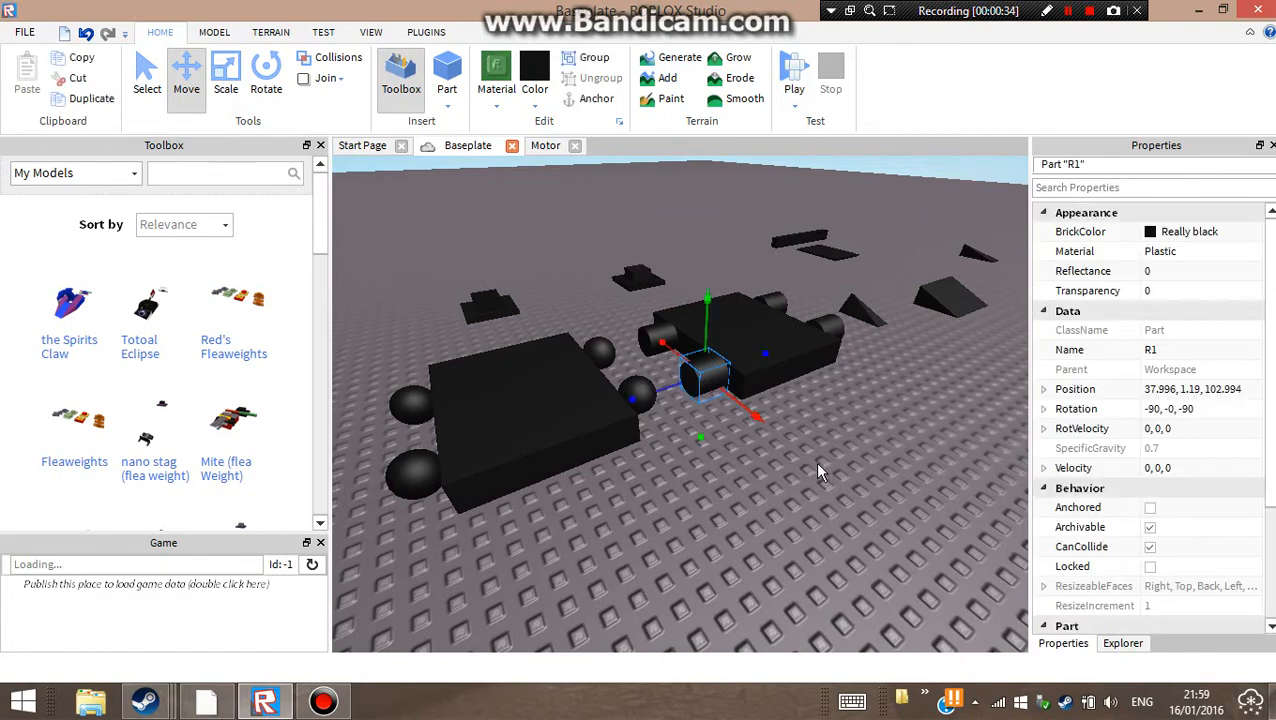
pyautogui.scroll(2, 831, 458)
pyautogui.click(832, 490)
pyautogui.scroll(-2, 833, 492)
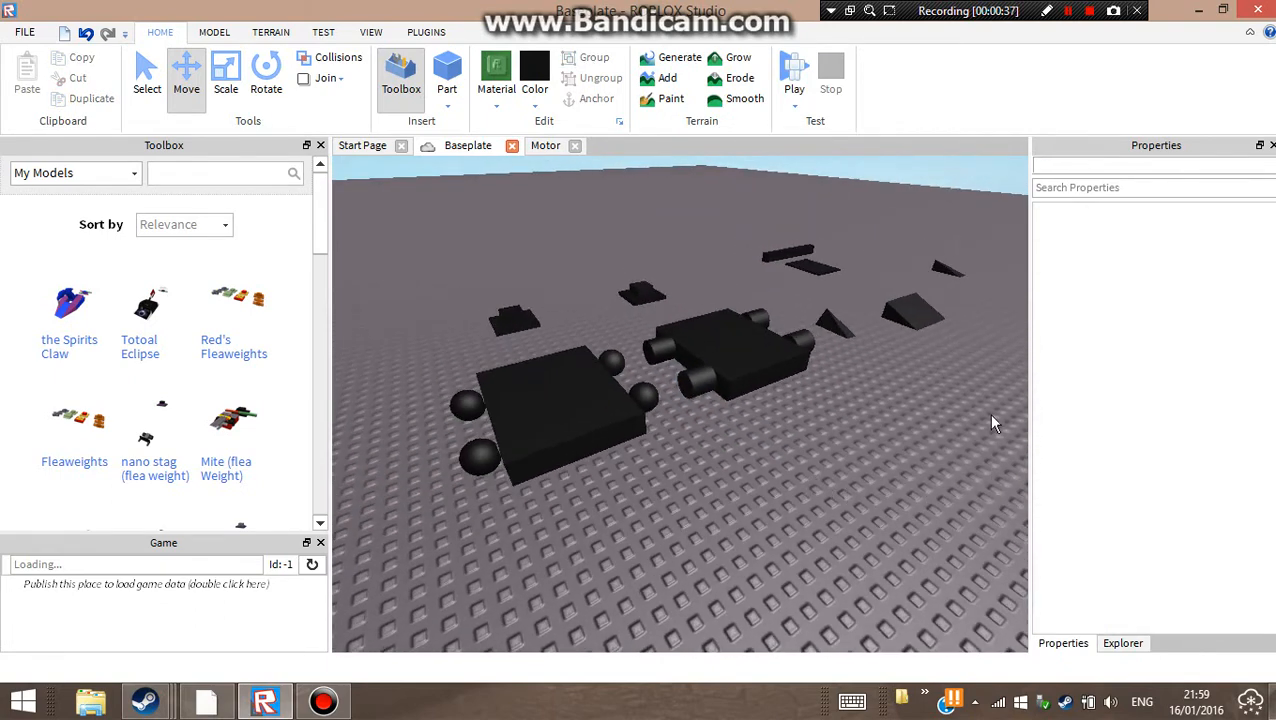
# Display the properties of the Workspace to check its behavior settings, including PGSPhysicsSolverEnabled
pyautogui.click(1122, 644)
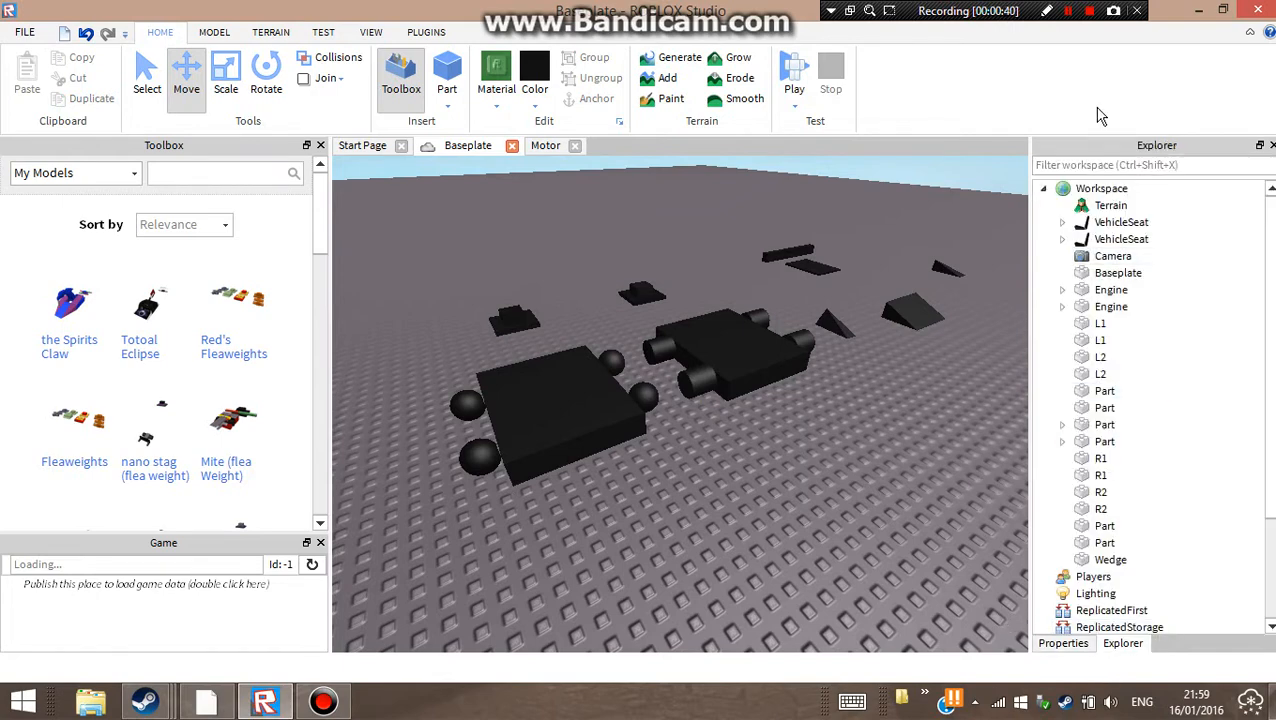
pyautogui.click(1092, 190)
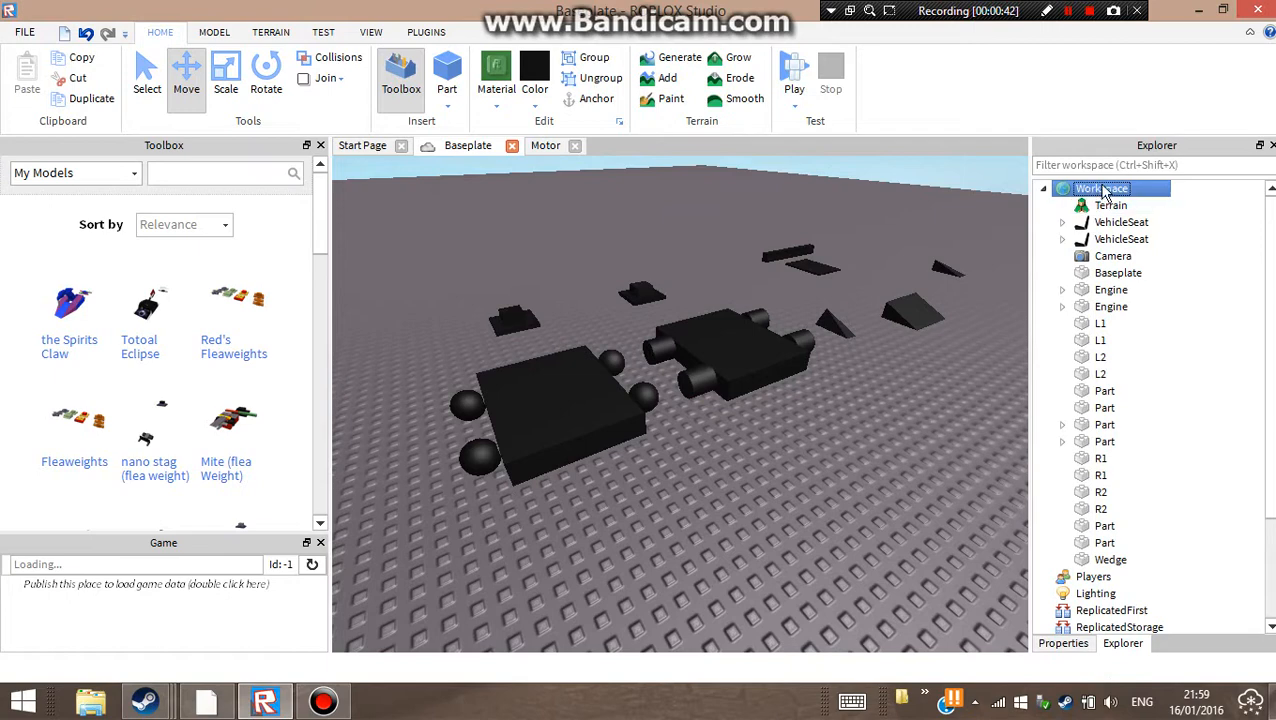
pyautogui.click(1063, 645)
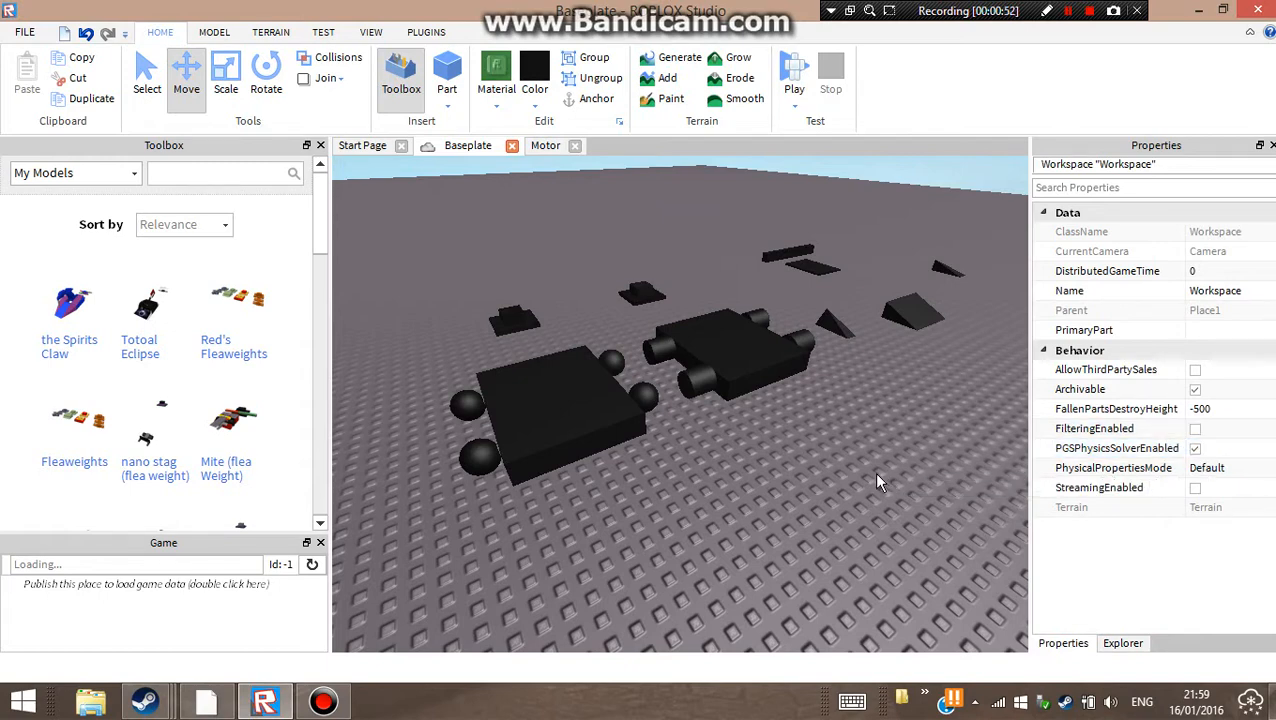
pyautogui.moveTo(877, 473); pyautogui.dragTo(877, 473, button='right')
pyautogui.scroll(3, 877, 473)
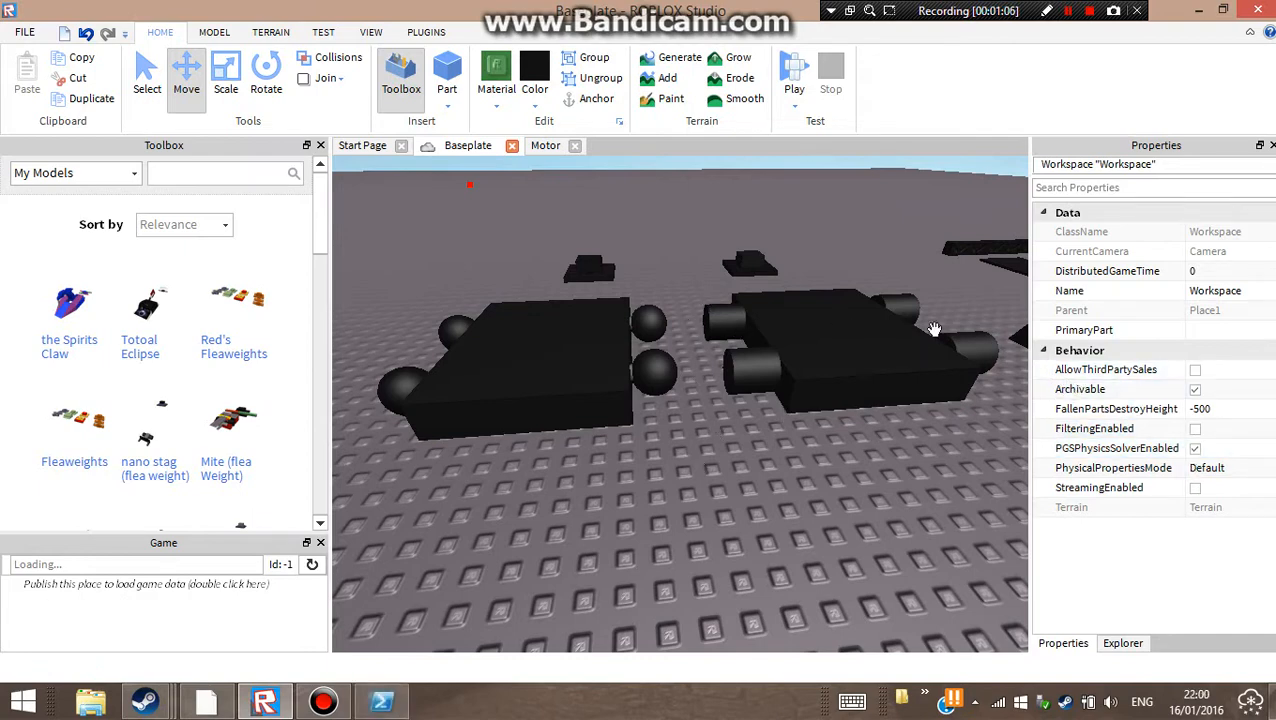
pyautogui.click(704, 544)
# Change the shape of all four cylindrical wheels on the smaller chassis to Ball
pyautogui.moveTo(765, 467); pyautogui.dragTo(820, 430, button='right')
pyautogui.scroll(-1, 965, 555)
pyautogui.click(709, 365)
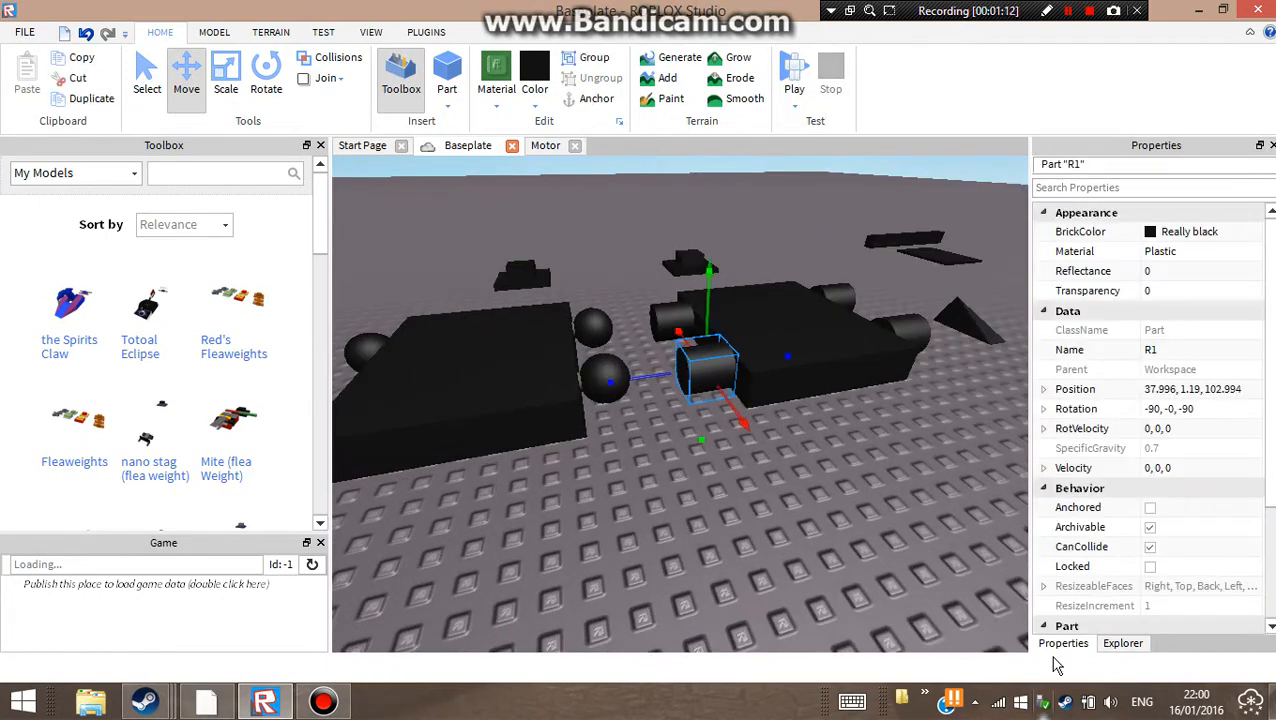
pyautogui.click(1121, 643)
pyautogui.moveTo(688, 508); pyautogui.dragTo(728, 484, button='right')
pyautogui.scroll(3, 686, 508)
pyautogui.keyDown('ctrl'); pyautogui.click(624, 449); pyautogui.keyUp('ctrl')
pyautogui.keyDown('ctrl'); pyautogui.click(728, 484); pyautogui.keyUp('ctrl')
pyautogui.moveTo(650, 512); pyautogui.dragTo(657, 531, button='right')
pyautogui.keyDown('ctrl'); pyautogui.click(692, 490); pyautogui.keyUp('ctrl')
pyautogui.hotkey('ctrl', '1')
pyautogui.moveTo(563, 332); pyautogui.dragTo(570, 347, button='right')
pyautogui.moveTo(695, 548); pyautogui.dragTo(695, 548, button='right')
pyautogui.scroll(-2, 692, 541)
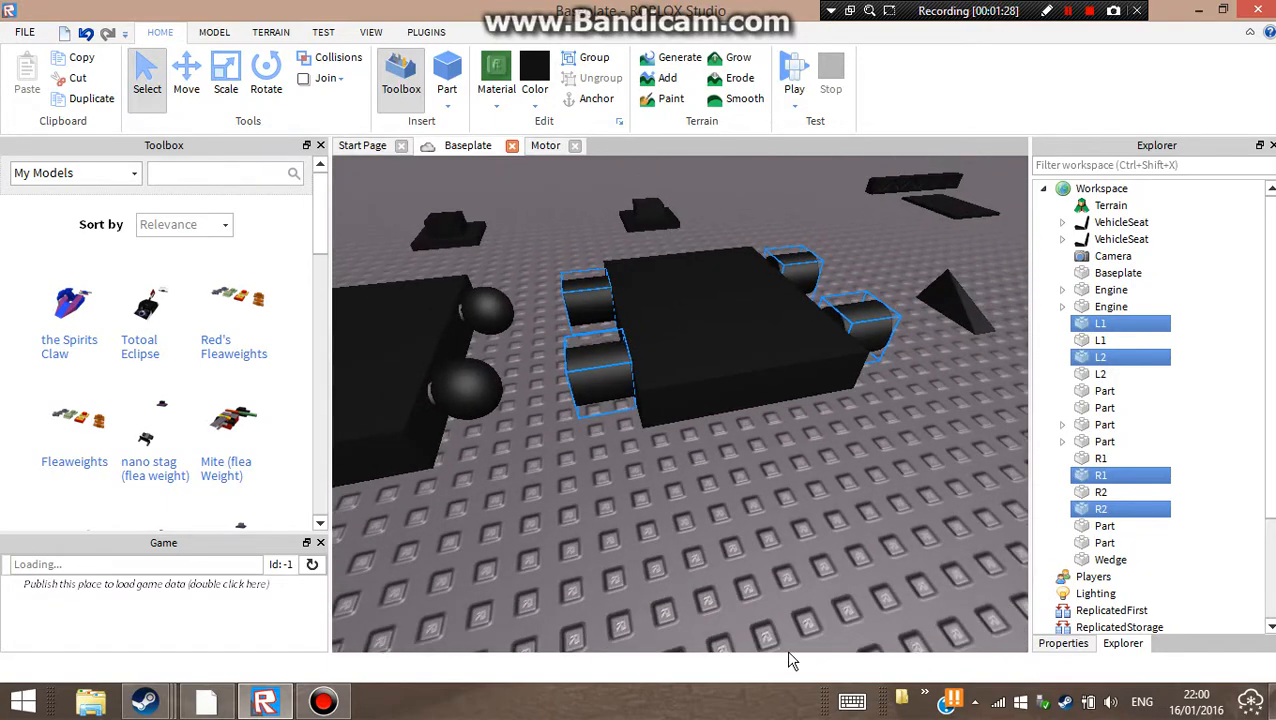
pyautogui.click(1066, 645)
pyautogui.scroll(-3, 1160, 510)
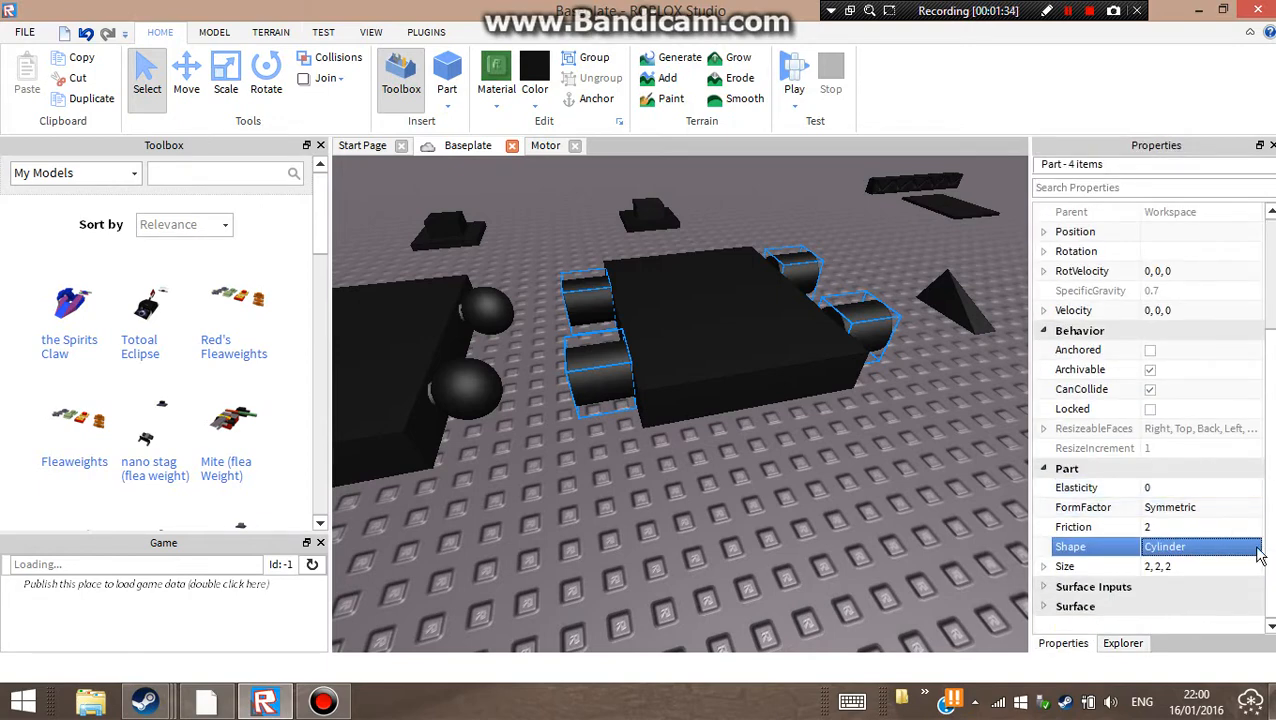
pyautogui.click(1258, 556)
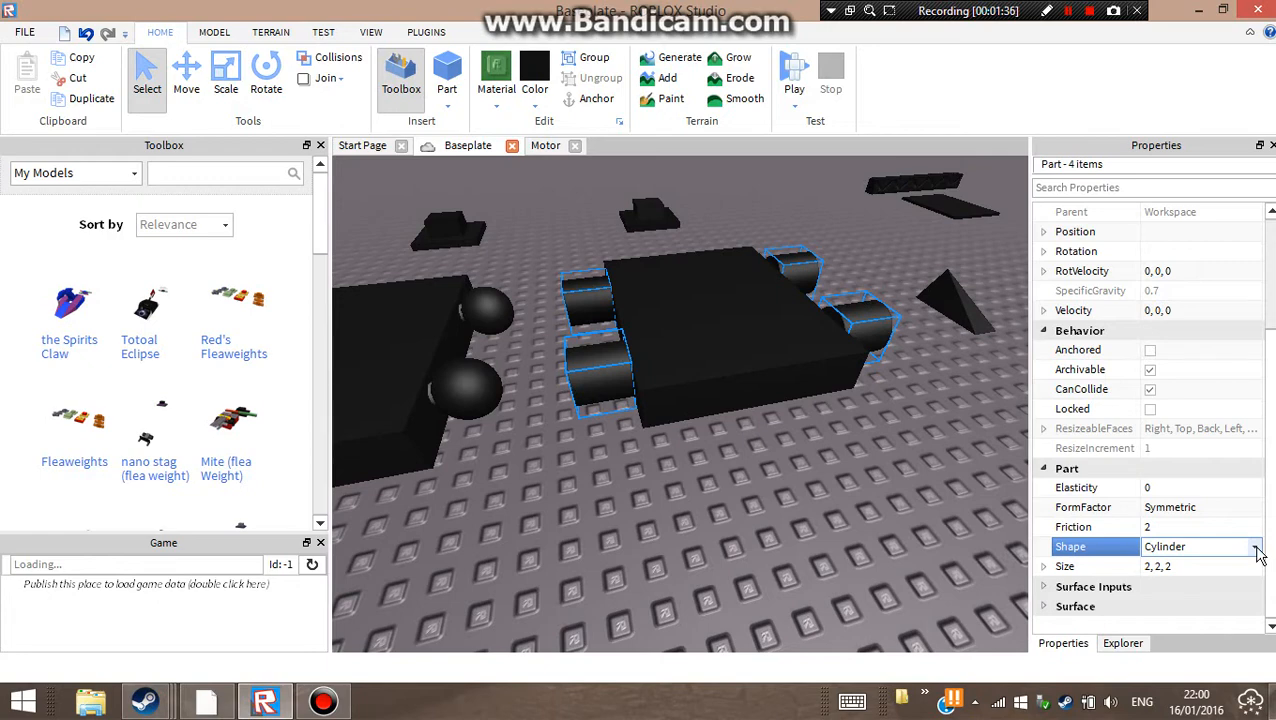
pyautogui.click(1254, 547)
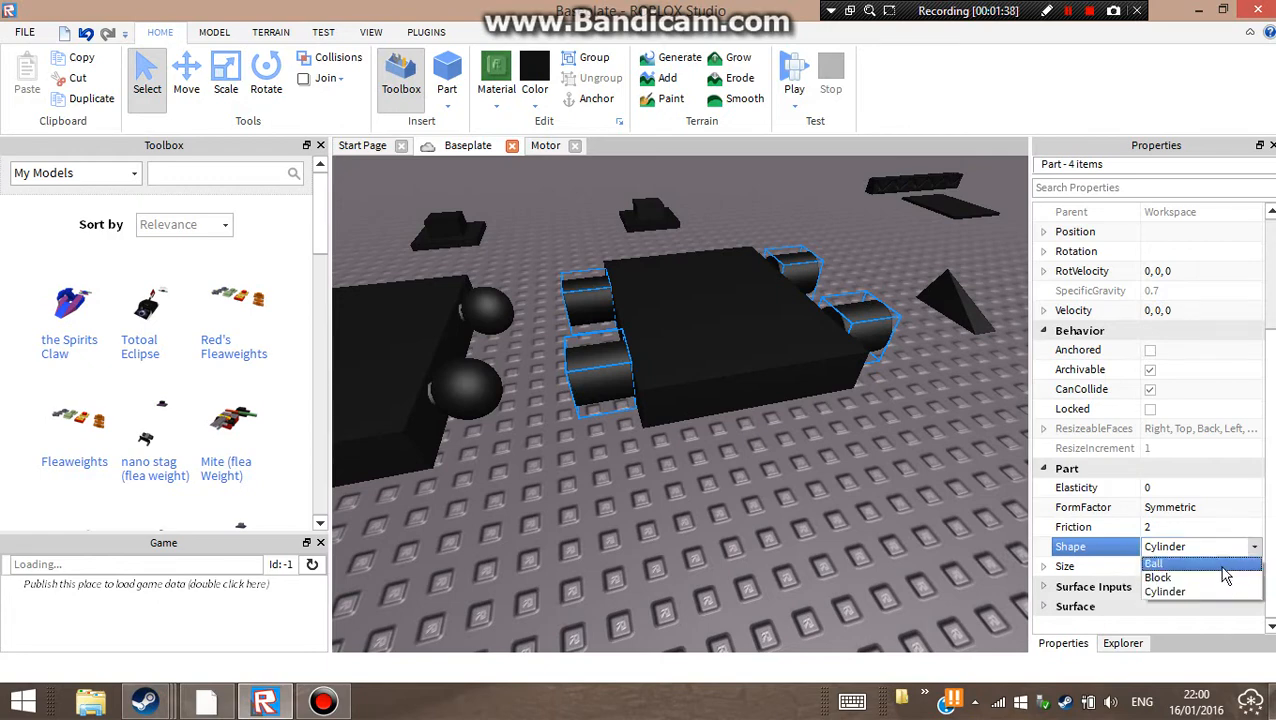
pyautogui.click(1210, 564)
pyautogui.click(922, 508)
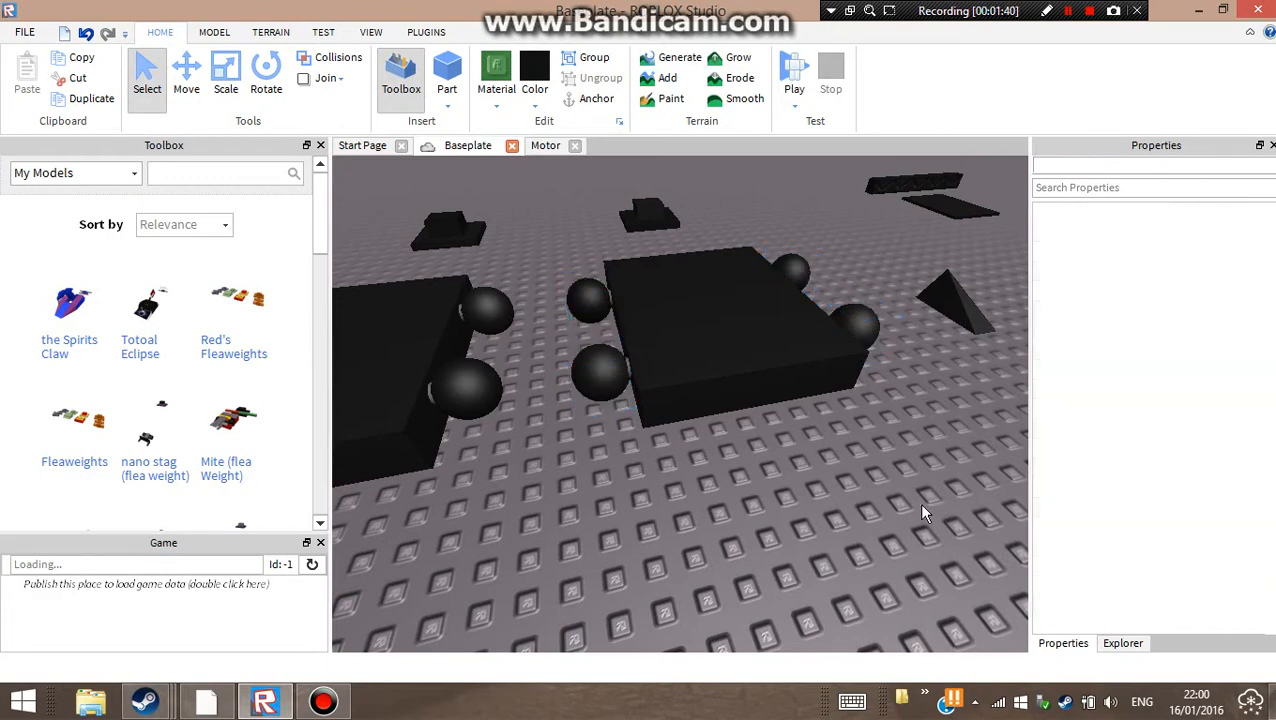
# Examine both chassis and their ball wheels up close and from the opposite side
pyautogui.scroll(-3, 897, 515)
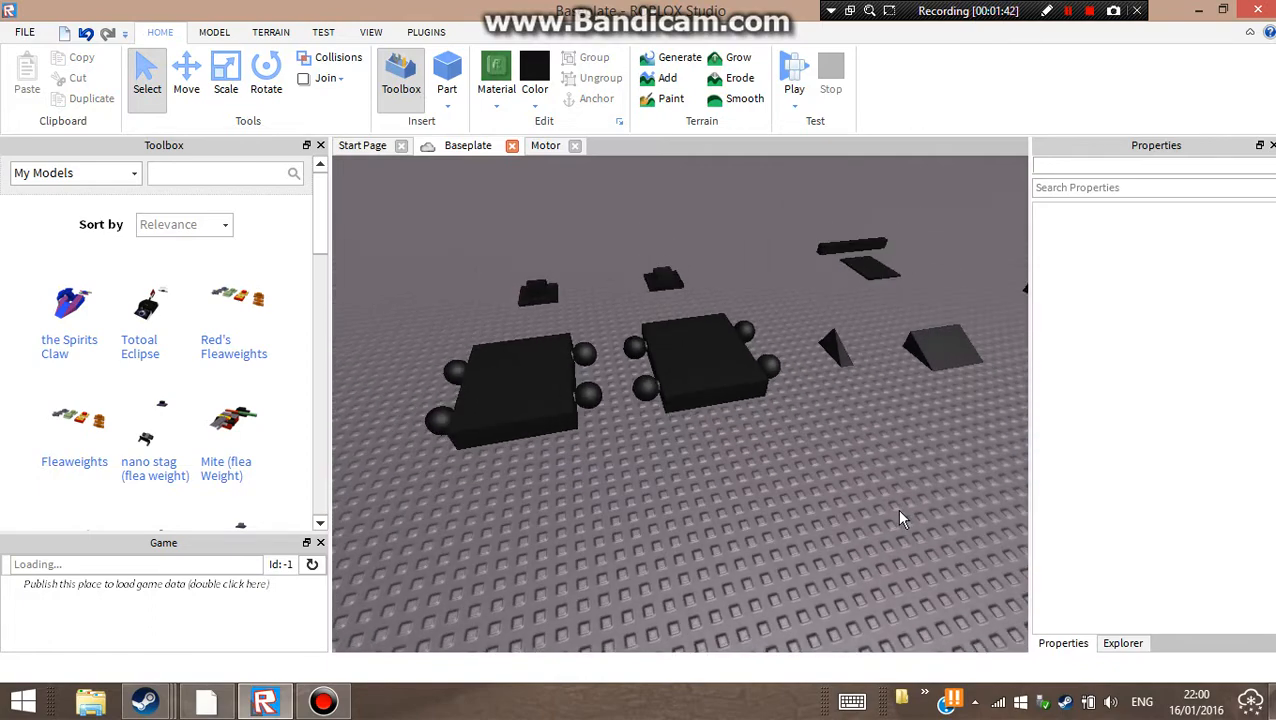
pyautogui.scroll(4, 899, 512)
pyautogui.moveTo(899, 512); pyautogui.dragTo(899, 492, button='right')
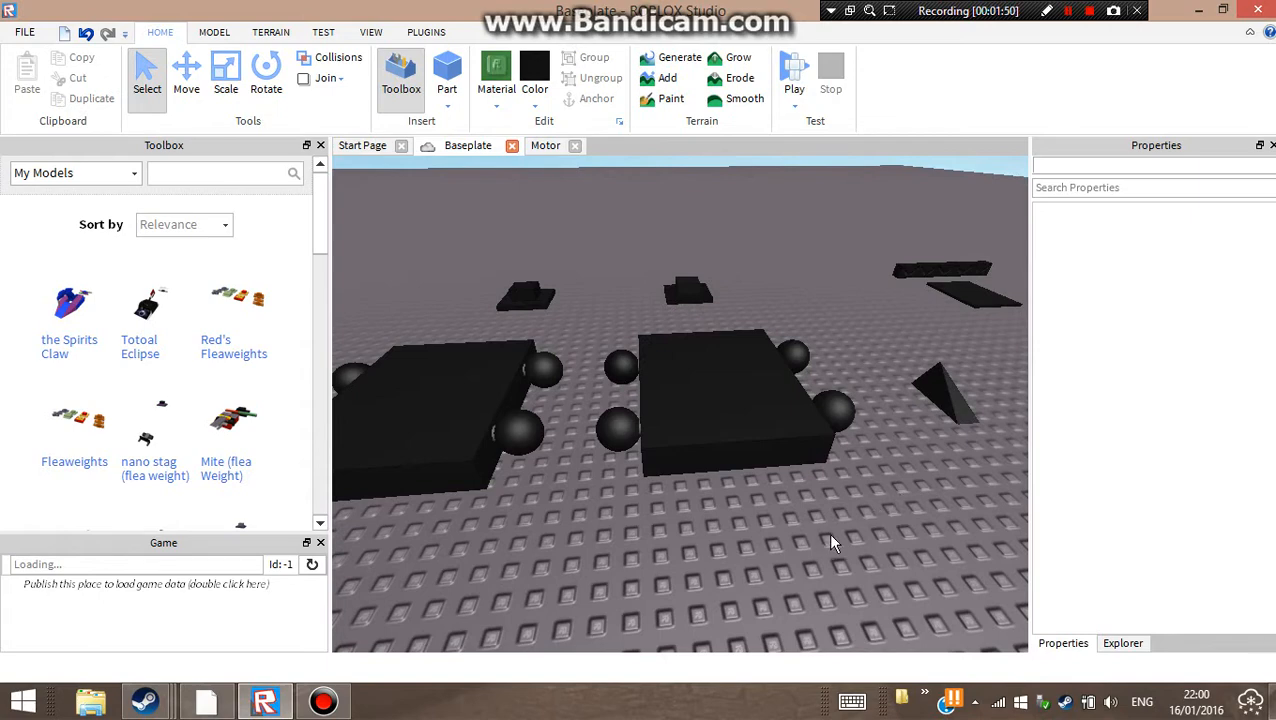
pyautogui.scroll(2, 829, 533)
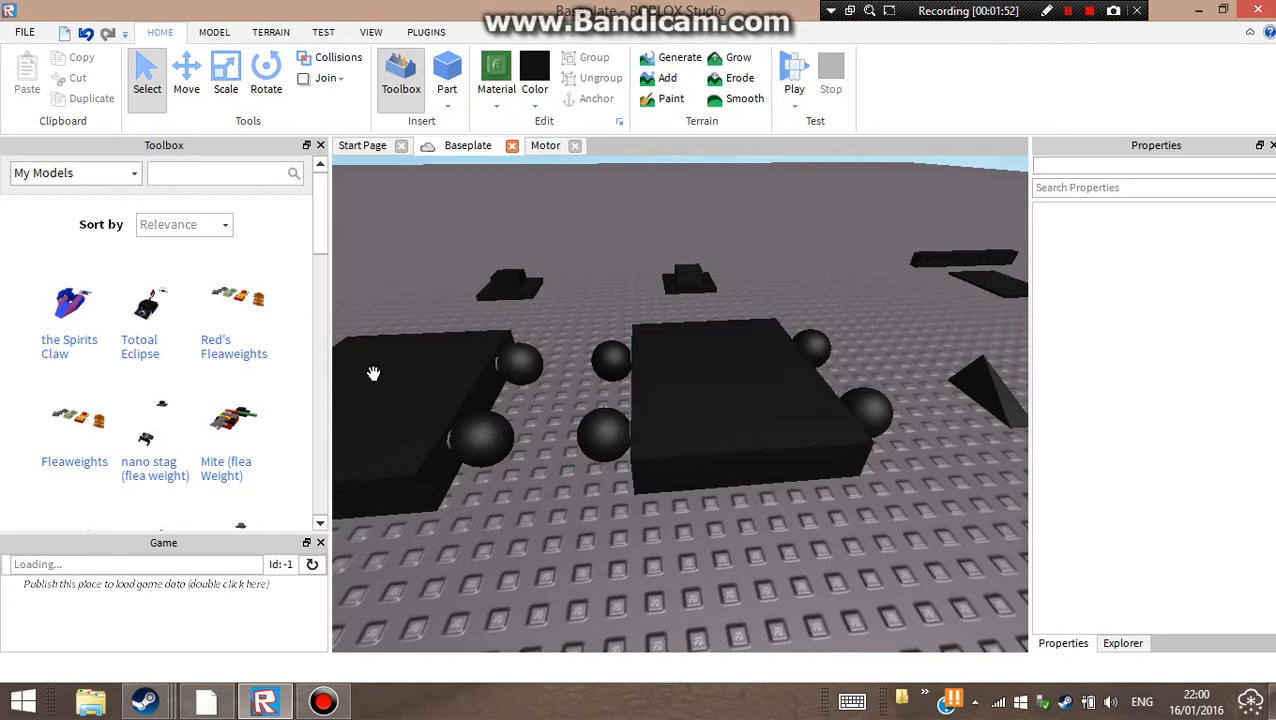
pyautogui.scroll(-4, 783, 505)
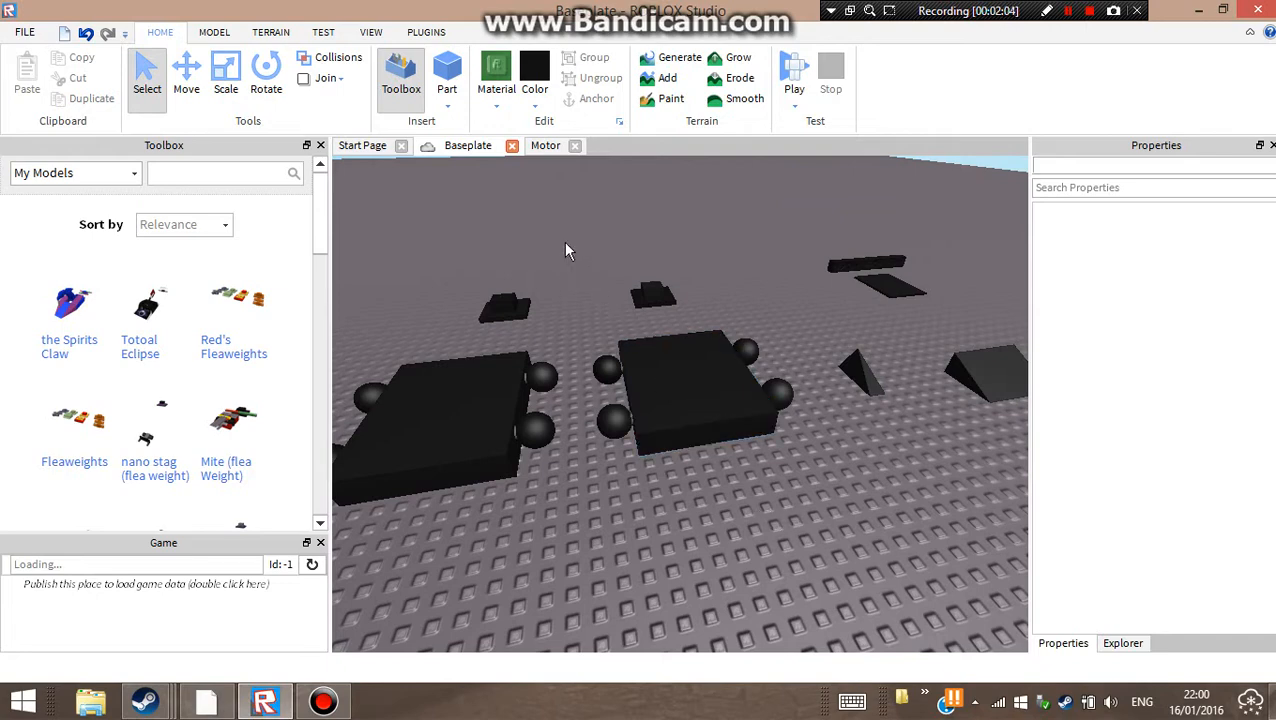
pyautogui.scroll(4, 664, 379)
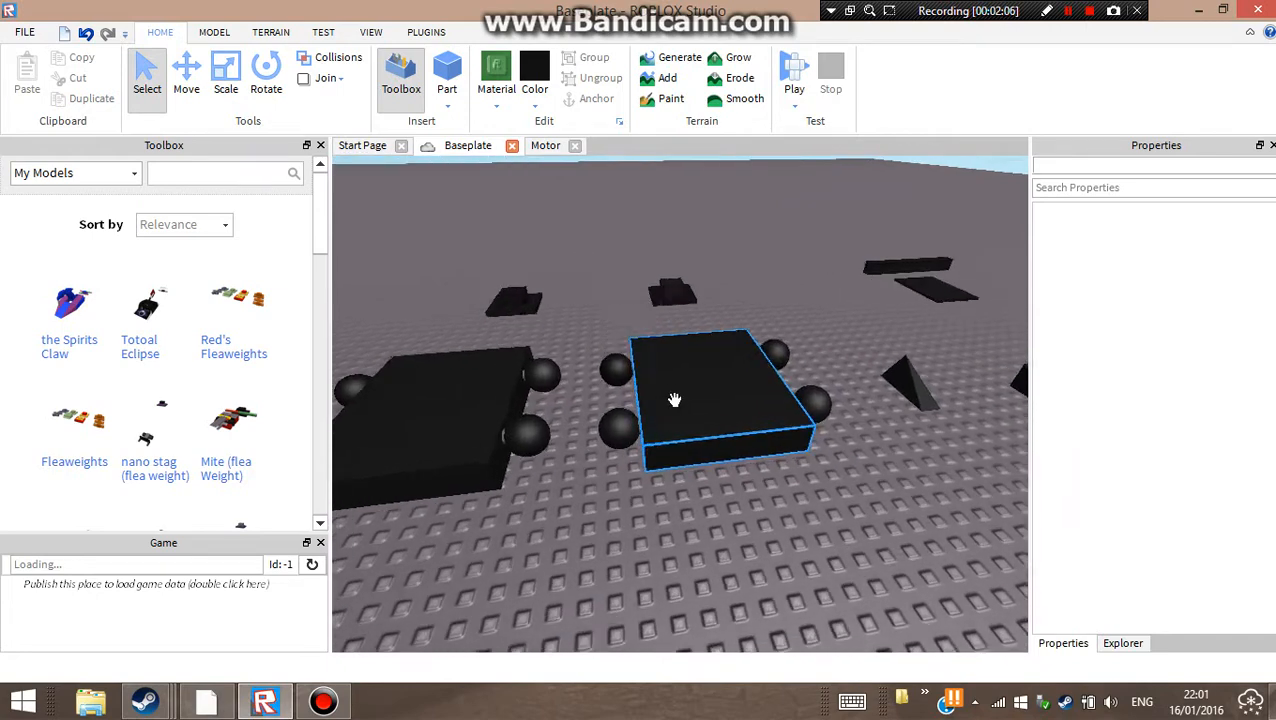
pyautogui.scroll(5, 707, 292)
pyautogui.moveTo(707, 292); pyautogui.dragTo(706, 290, button='right')
pyautogui.scroll(3, 707, 292)
pyautogui.scroll(-5, 707, 292)
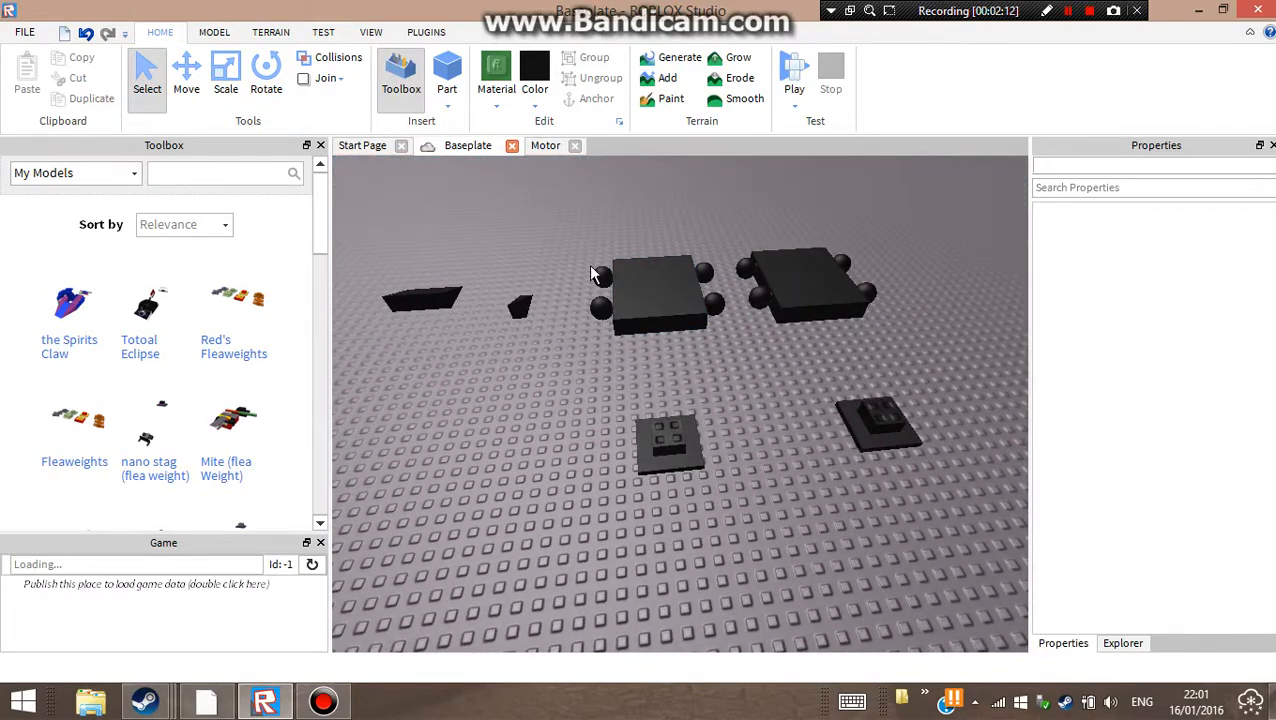
# Group the chassis nearest the wedges with its four ball wheels and seat piece, and delete the grouped model
pyautogui.moveTo(561, 226); pyautogui.dragTo(733, 515)
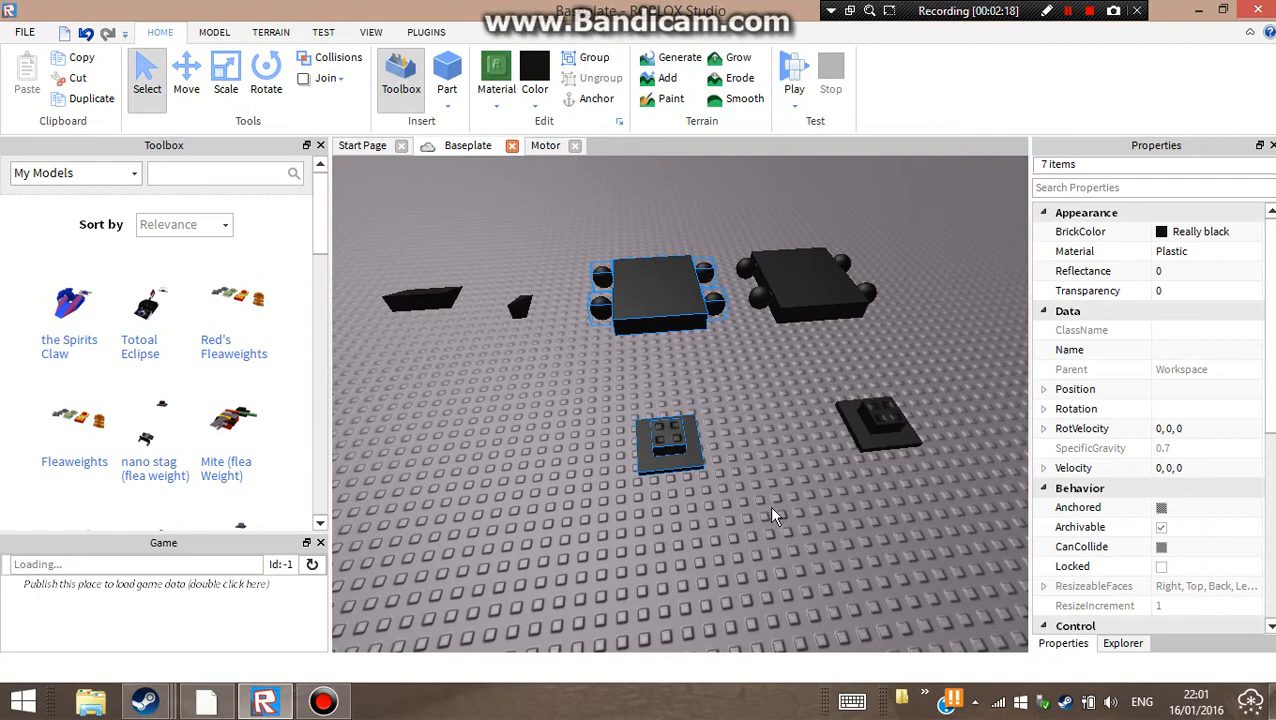
pyautogui.scroll(2, 768, 480)
pyautogui.moveTo(768, 479); pyautogui.dragTo(768, 479, button='right')
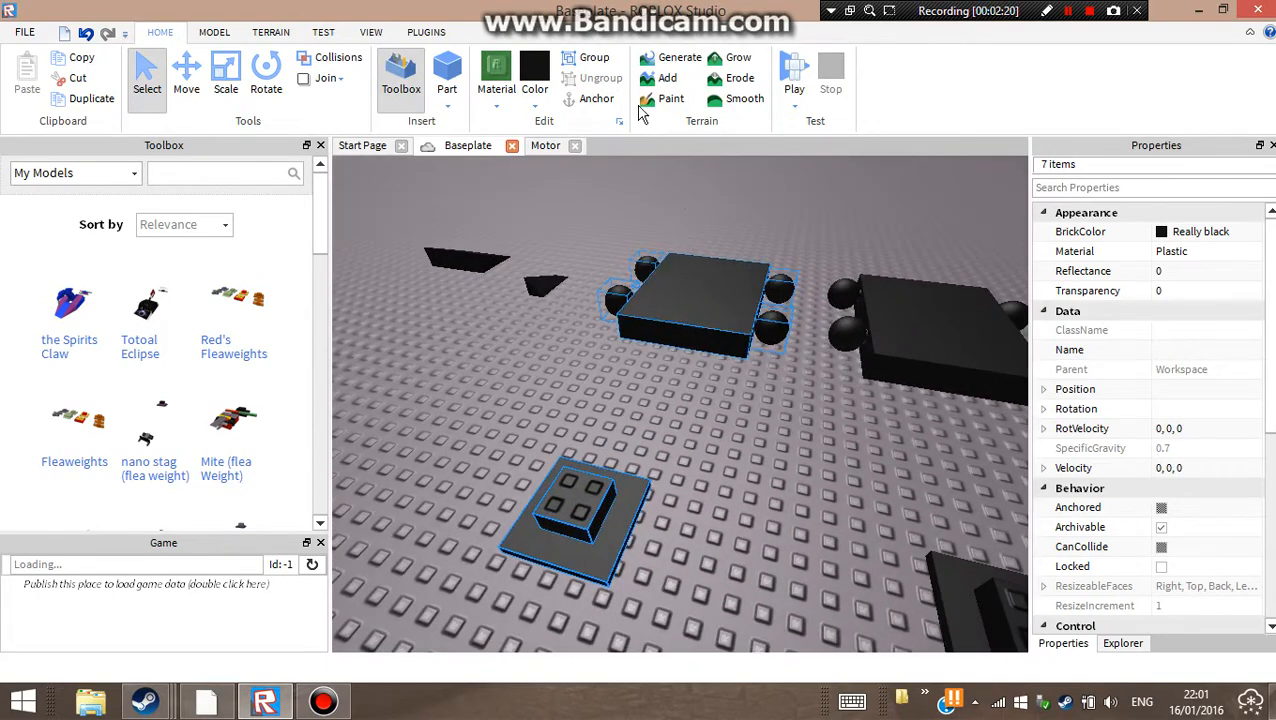
pyautogui.click(592, 60)
pyautogui.click(845, 455)
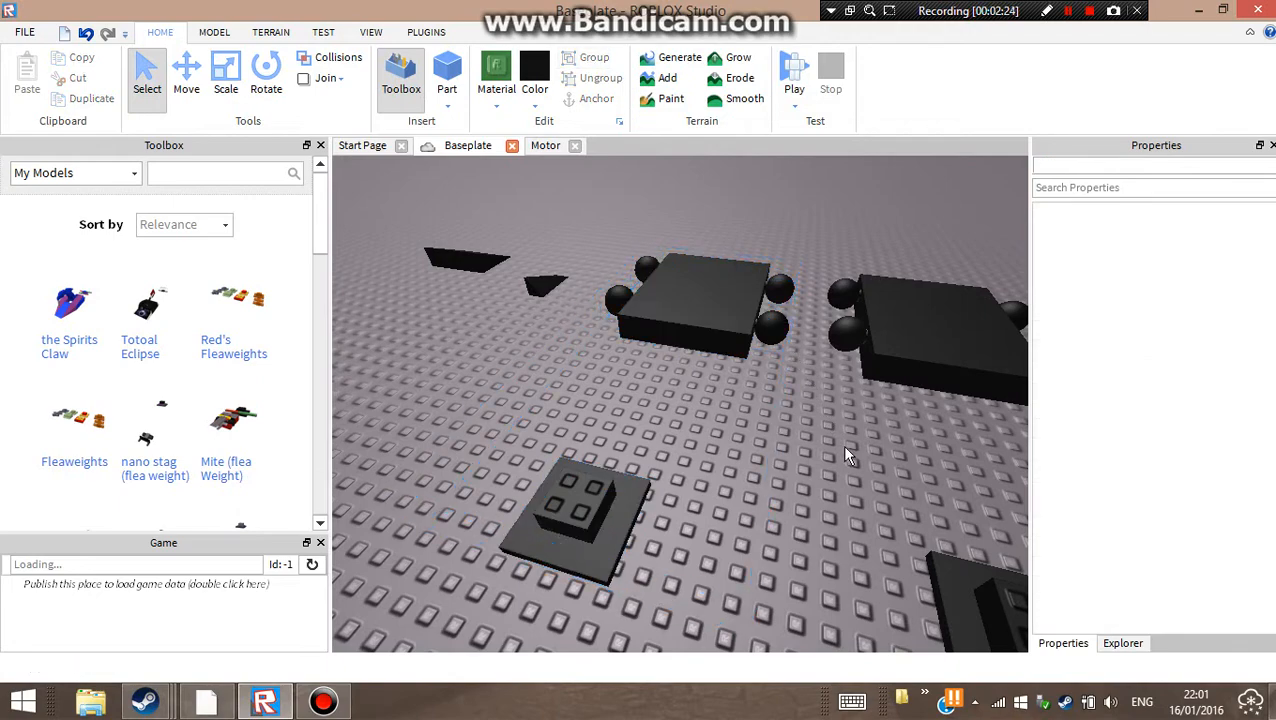
pyautogui.click(735, 328)
pyautogui.click(799, 421)
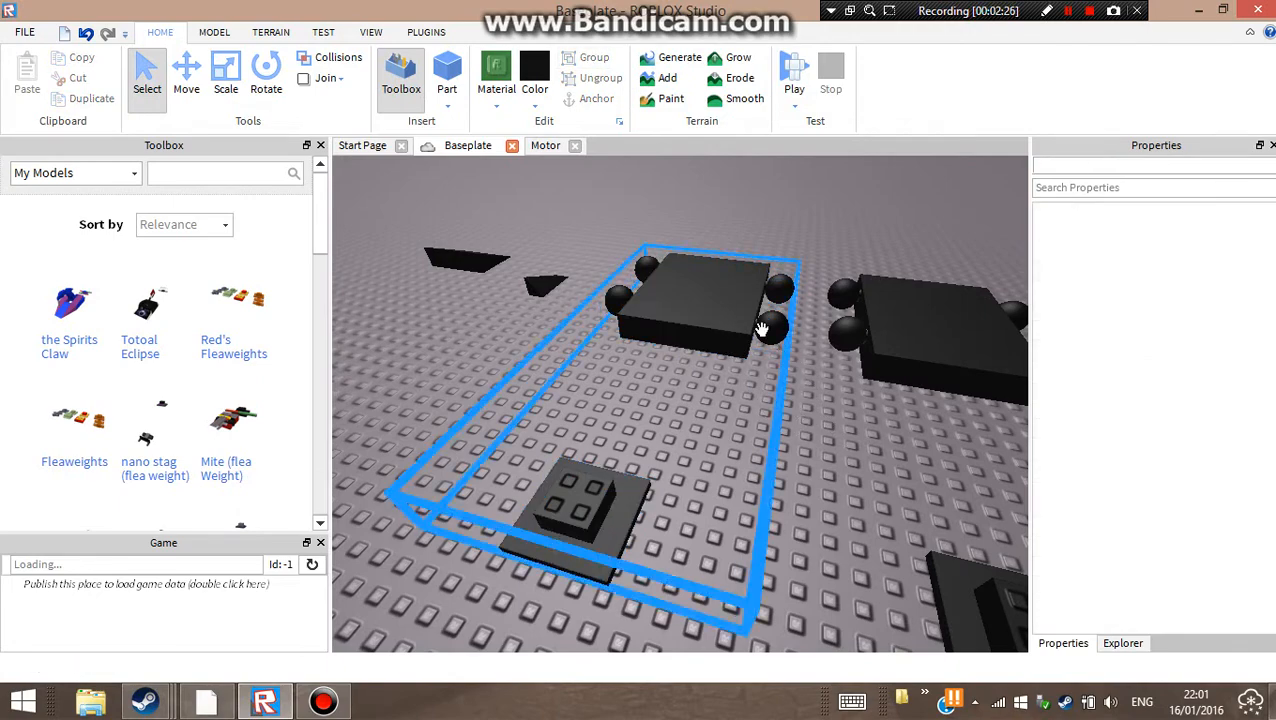
pyautogui.click(760, 327)
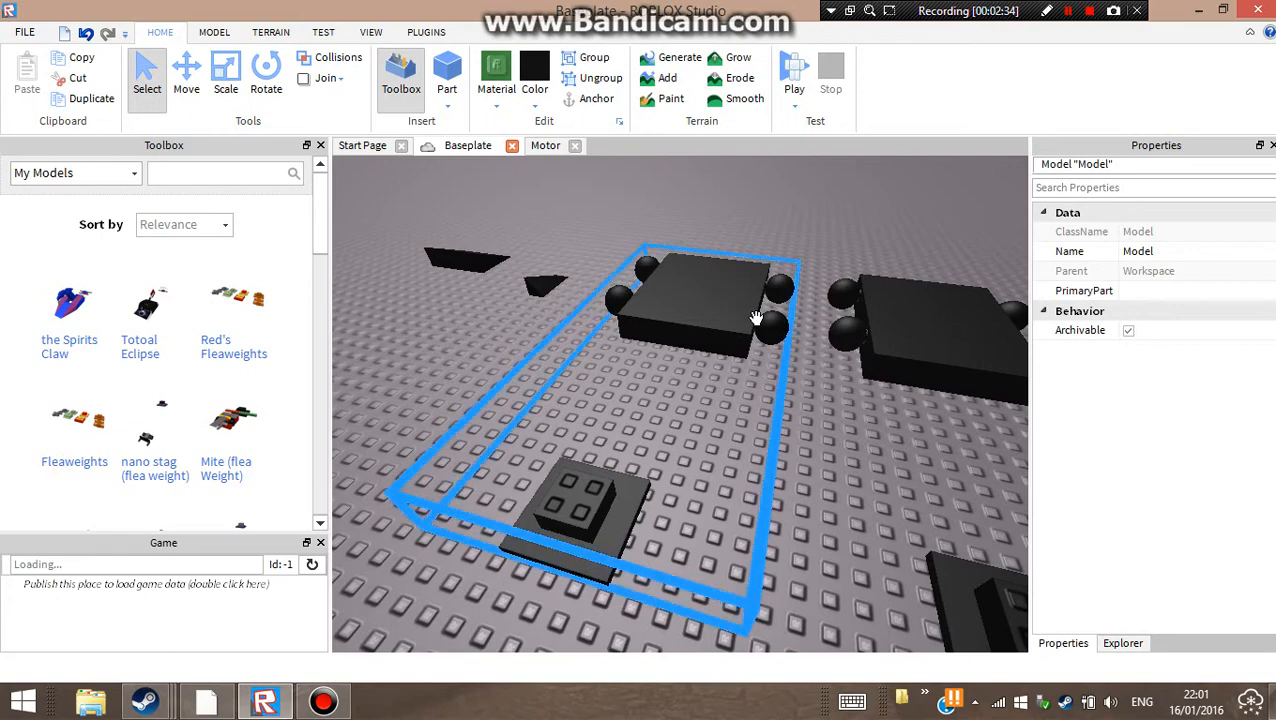
pyautogui.press('Delete')
# Move the large wedge against the front side of the remaining chassis
pyautogui.moveTo(726, 390); pyautogui.dragTo(721, 388, button='right')
pyautogui.moveTo(839, 503); pyautogui.dragTo(839, 508, button='right')
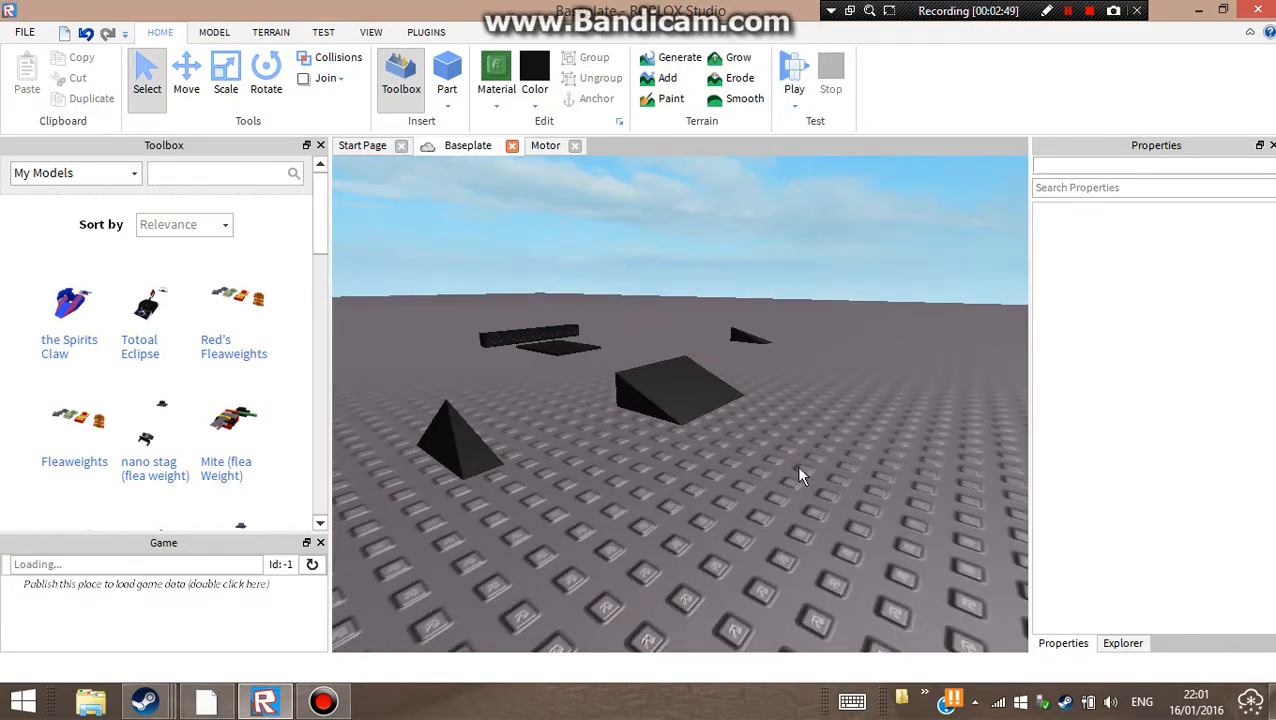
pyautogui.click(693, 399)
pyautogui.moveTo(756, 434); pyautogui.dragTo(756, 434, button='right')
pyautogui.moveTo(756, 434); pyautogui.dragTo(784, 428)
pyautogui.moveTo(784, 428); pyautogui.dragTo(784, 428, button='right')
pyautogui.moveTo(784, 428); pyautogui.dragTo(721, 399)
pyautogui.click(624, 547)
pyautogui.moveTo(624, 547); pyautogui.dragTo(624, 547, button='right')
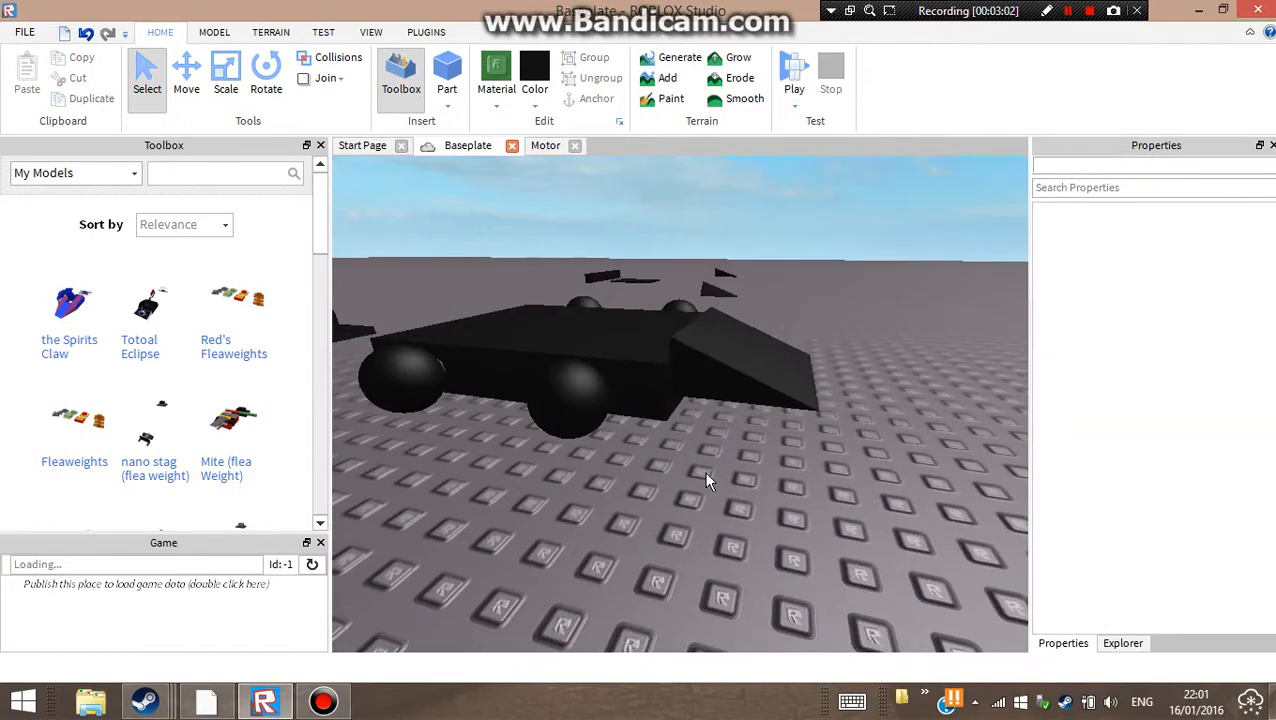
# Pull the wedge away from the chassis to expose its tall back face
pyautogui.moveTo(728, 375); pyautogui.dragTo(886, 453)
pyautogui.click(742, 548)
pyautogui.scroll(6, 739, 539)
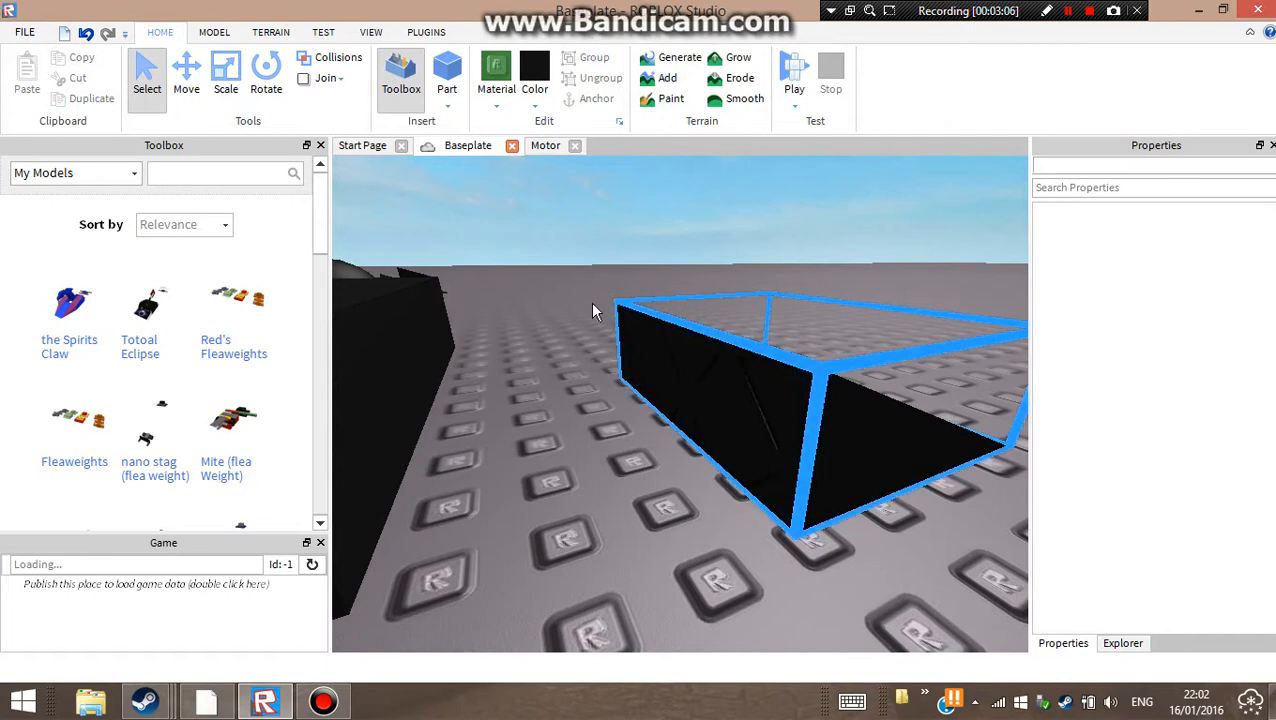
# Add weld surfaces to the wedge's tall back face and the chassis side facing it
pyautogui.click(213, 33)
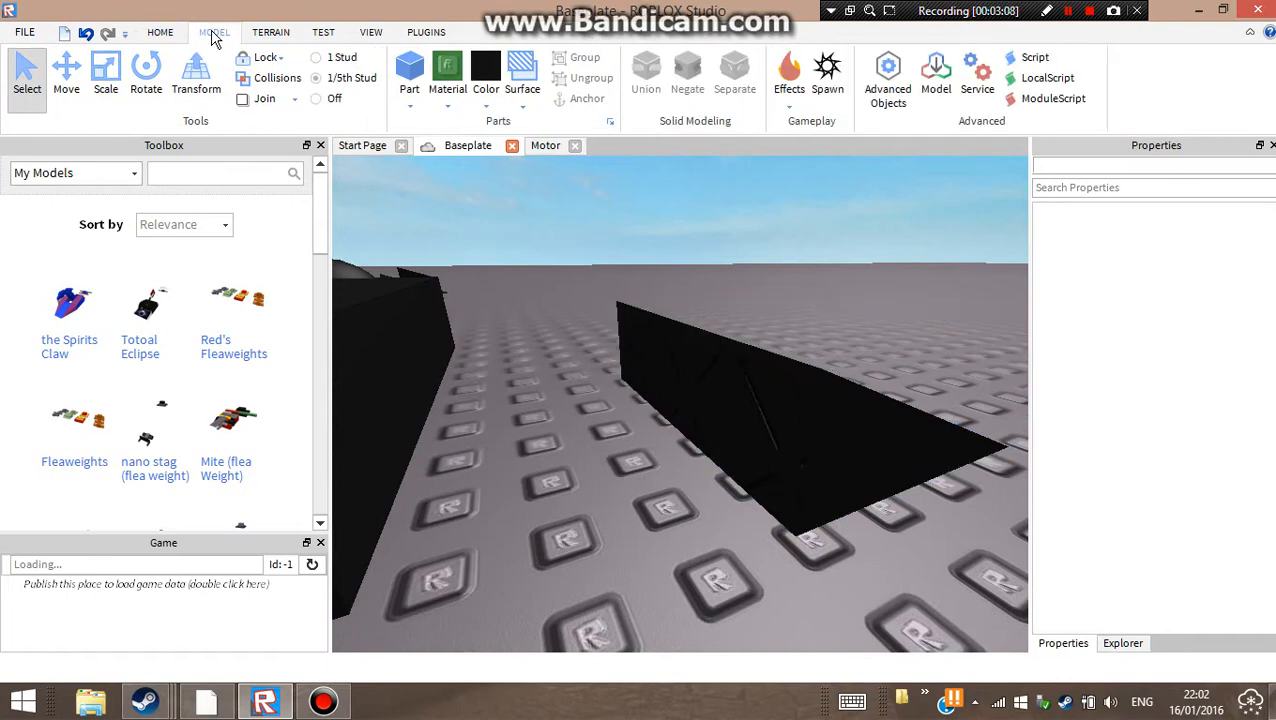
pyautogui.click(527, 114)
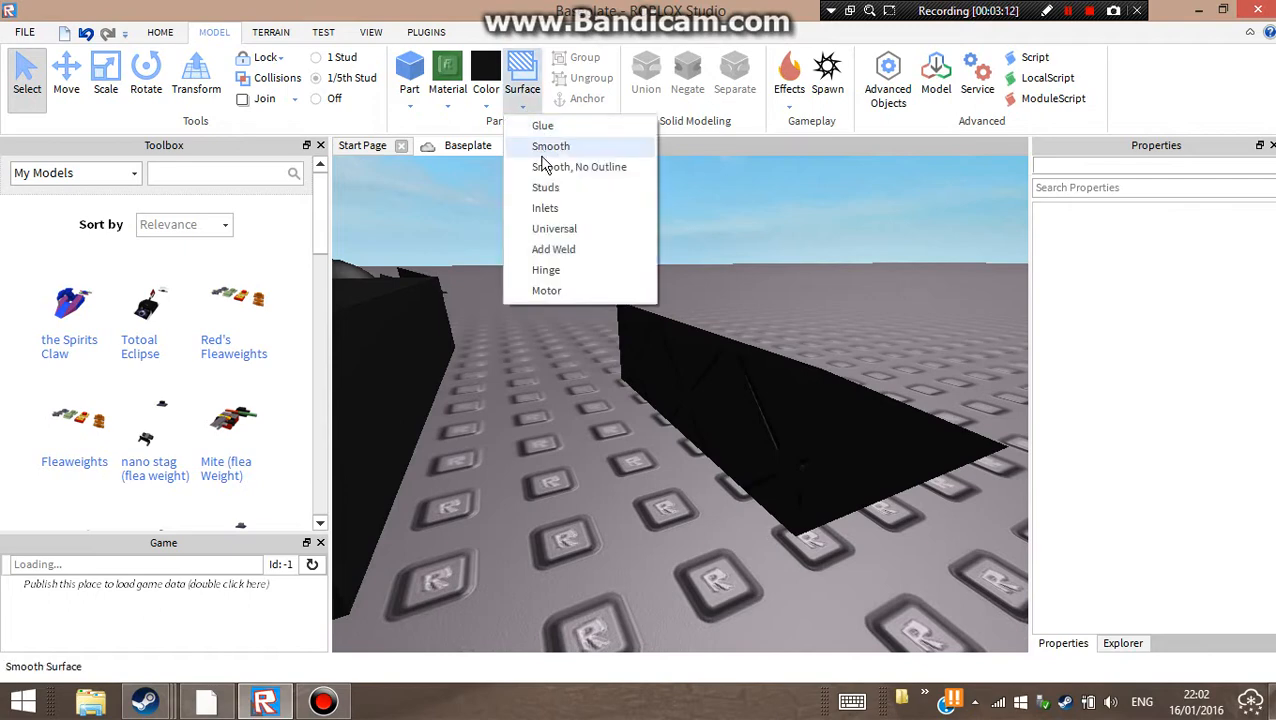
pyautogui.click(548, 252)
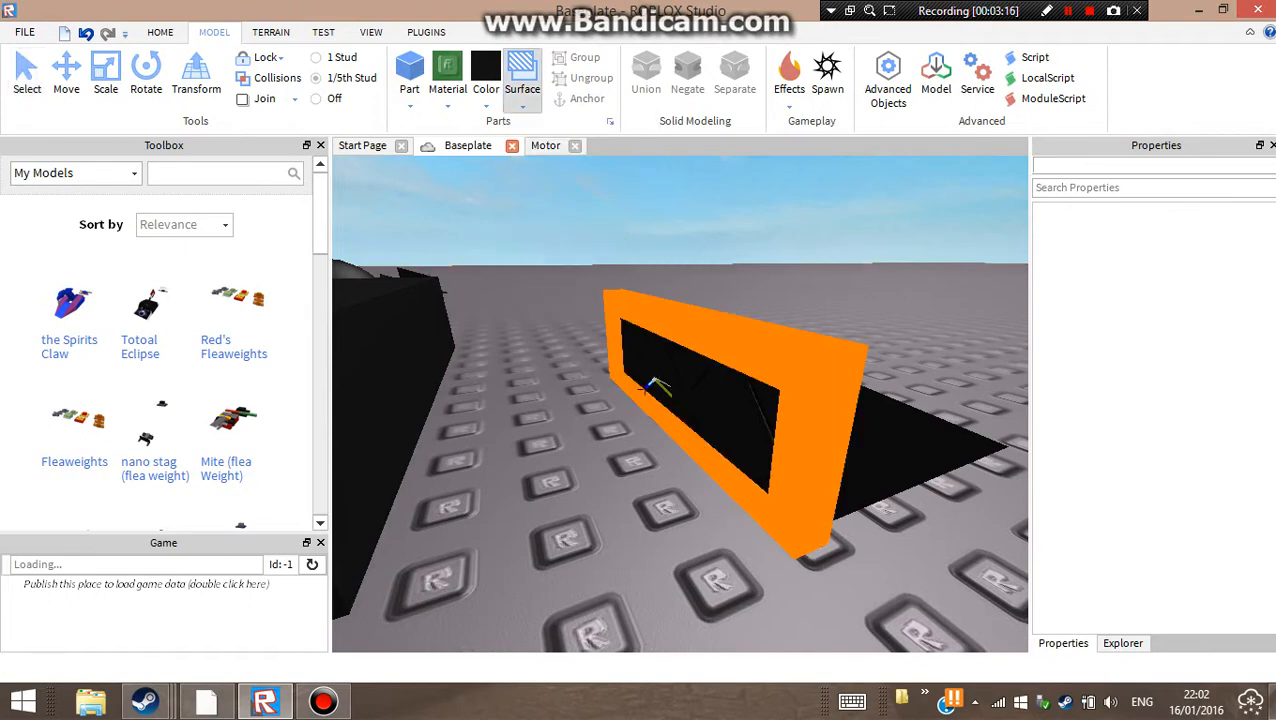
pyautogui.click(716, 380)
pyautogui.moveTo(629, 435); pyautogui.dragTo(661, 396, button='right')
pyautogui.click(566, 314)
pyautogui.scroll(-2, 661, 396)
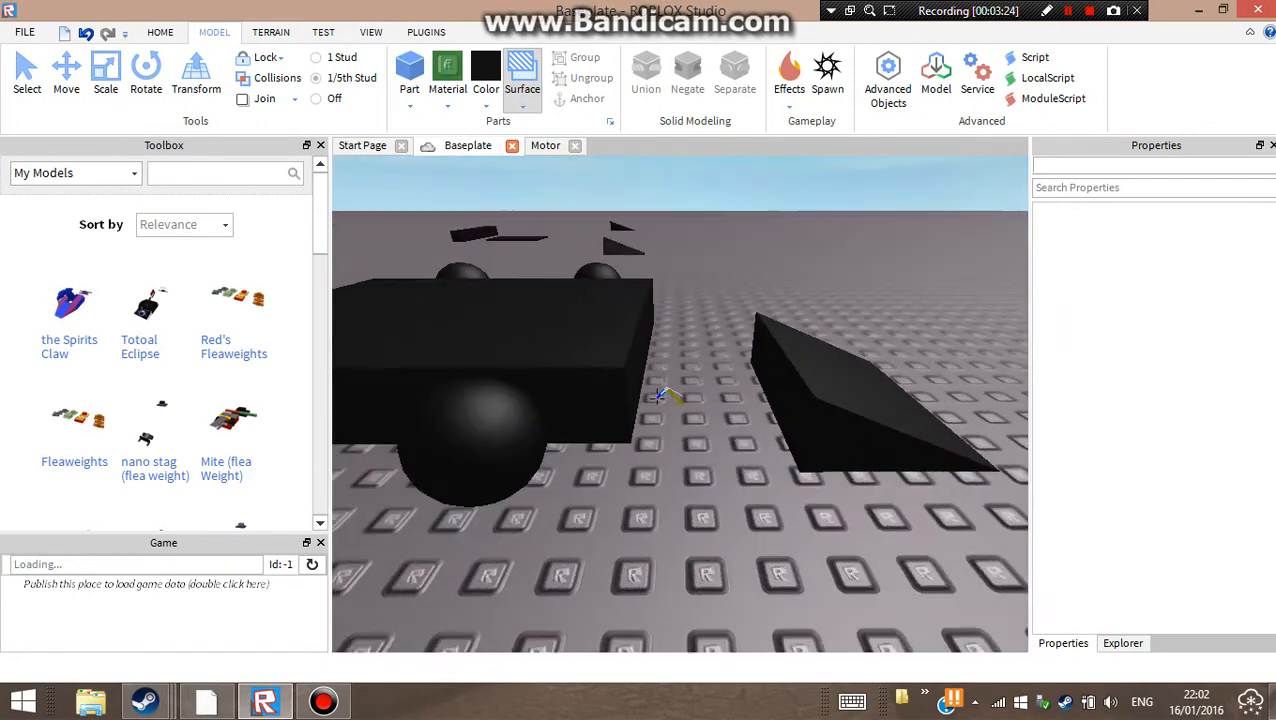
# Place the wedge back on the chassis with its tall back face flush against the front side
pyautogui.click(35, 83)
pyautogui.moveTo(706, 424); pyautogui.dragTo(703, 420, button='right')
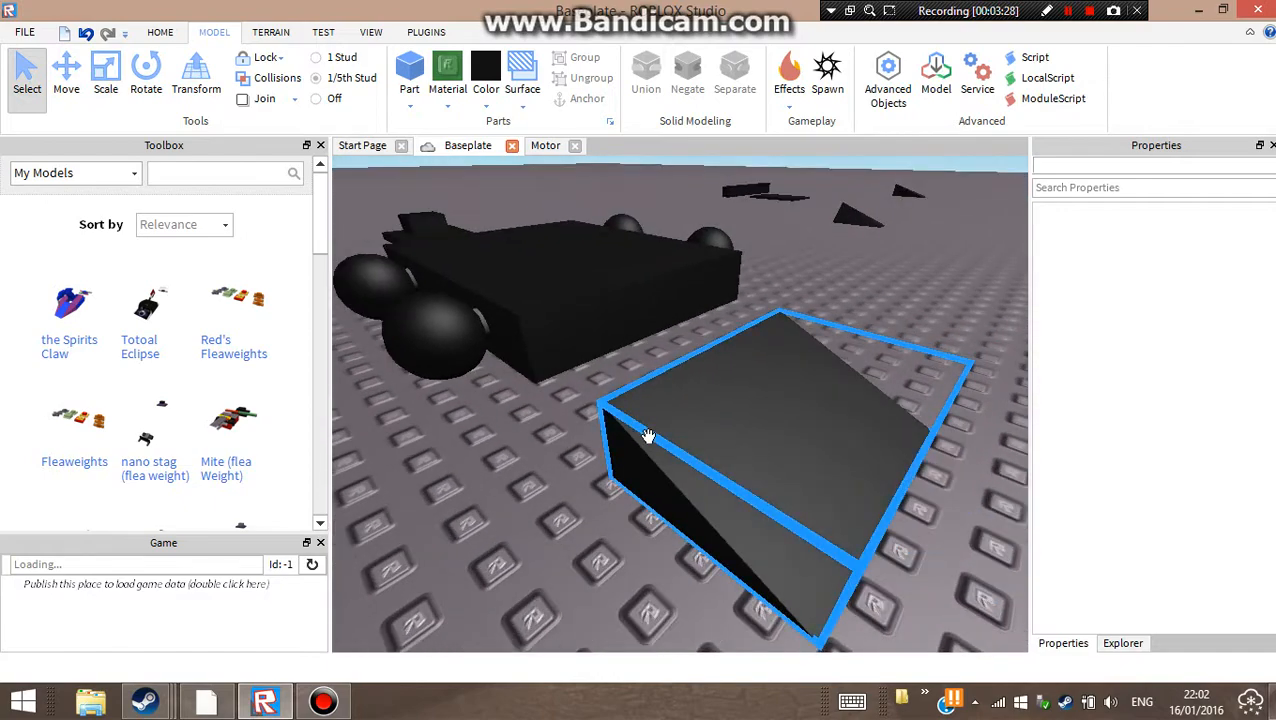
pyautogui.moveTo(648, 437); pyautogui.dragTo(621, 330)
pyautogui.moveTo(610, 321); pyautogui.dragTo(553, 336)
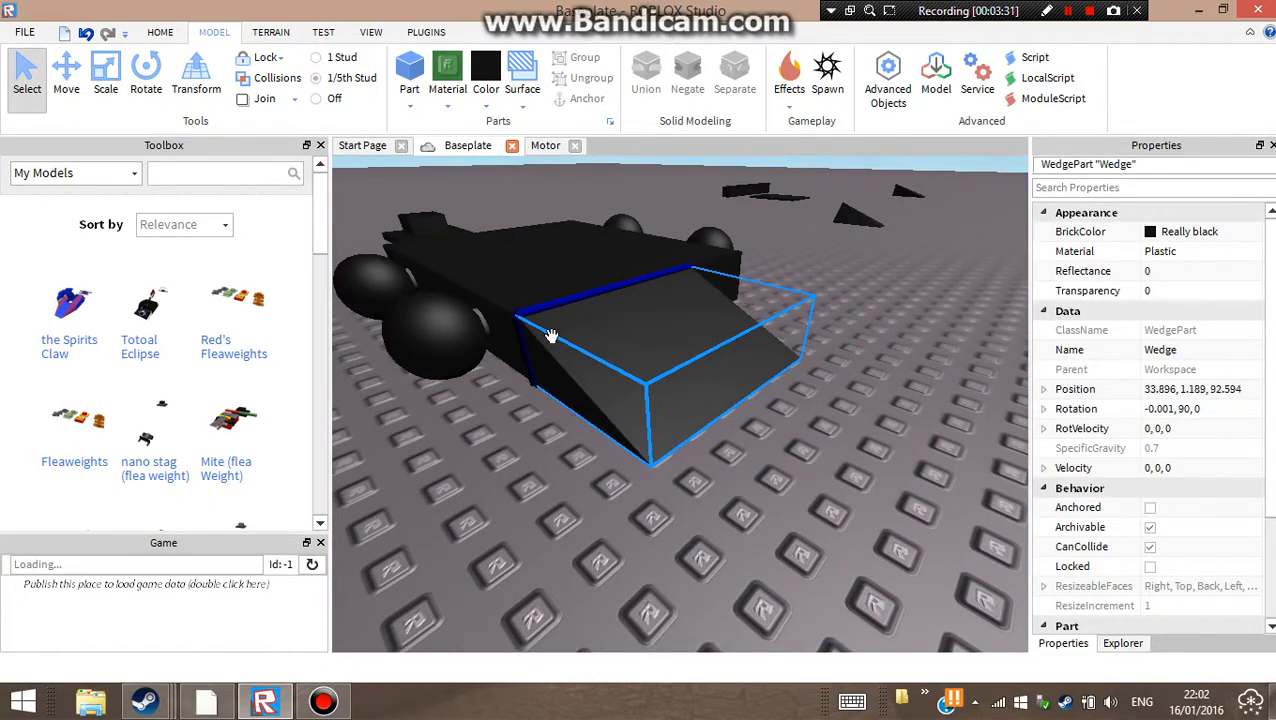
pyautogui.click(66, 80)
pyautogui.click(598, 484)
pyautogui.moveTo(598, 484); pyautogui.dragTo(640, 466, button='right')
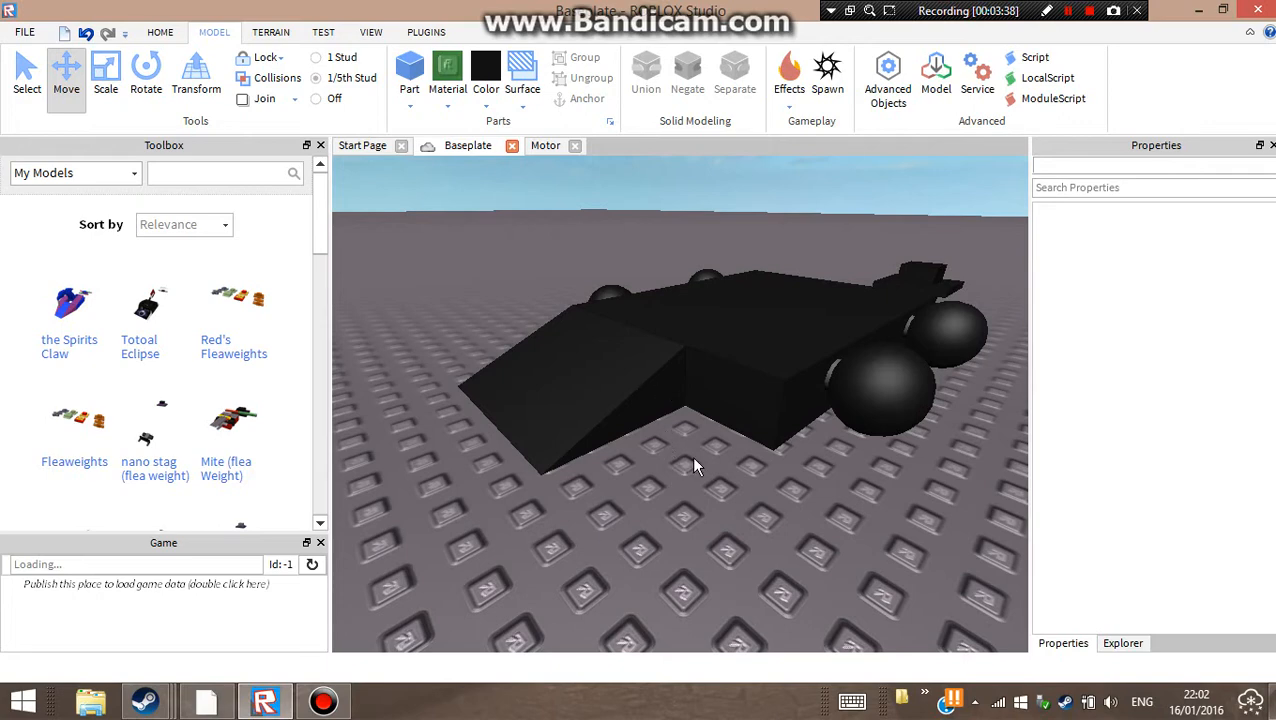
# Widen the front wedge on its short side so it spans the full width of the chassis front
pyautogui.moveTo(696, 466); pyautogui.dragTo(722, 461, button='right')
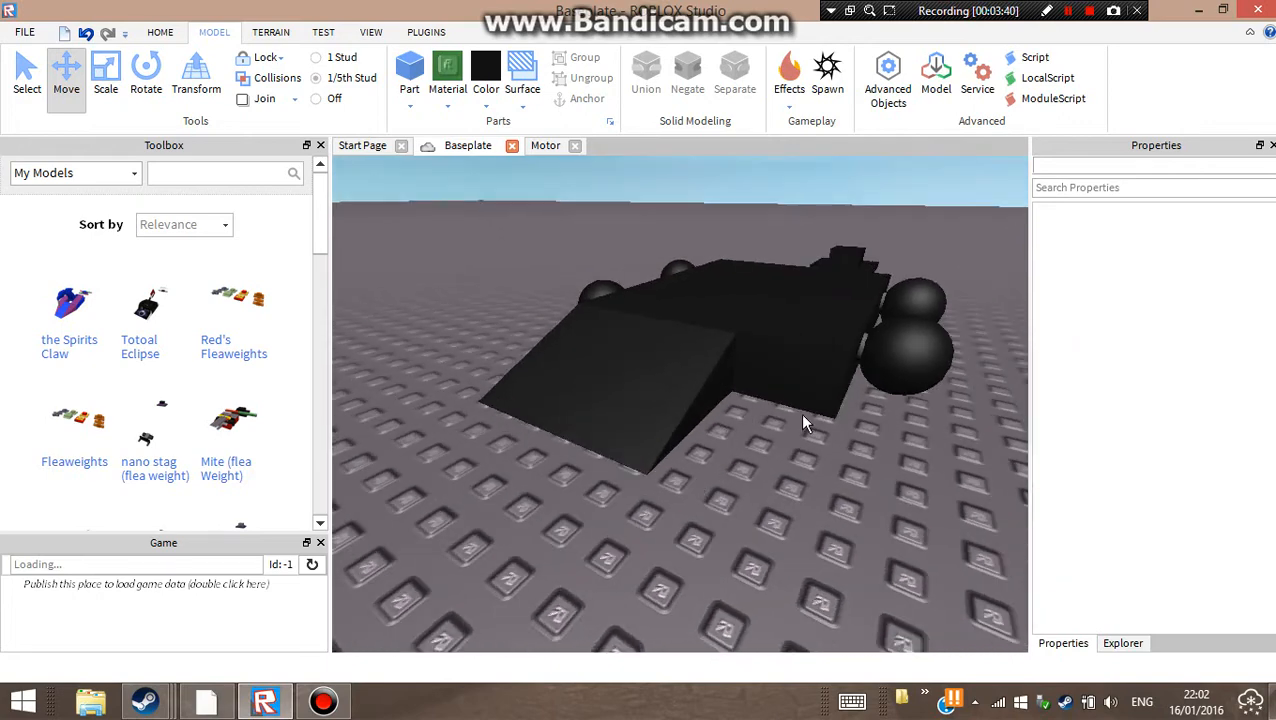
pyautogui.moveTo(951, 479); pyautogui.dragTo(948, 474, button='right')
pyautogui.scroll(3, 690, 345)
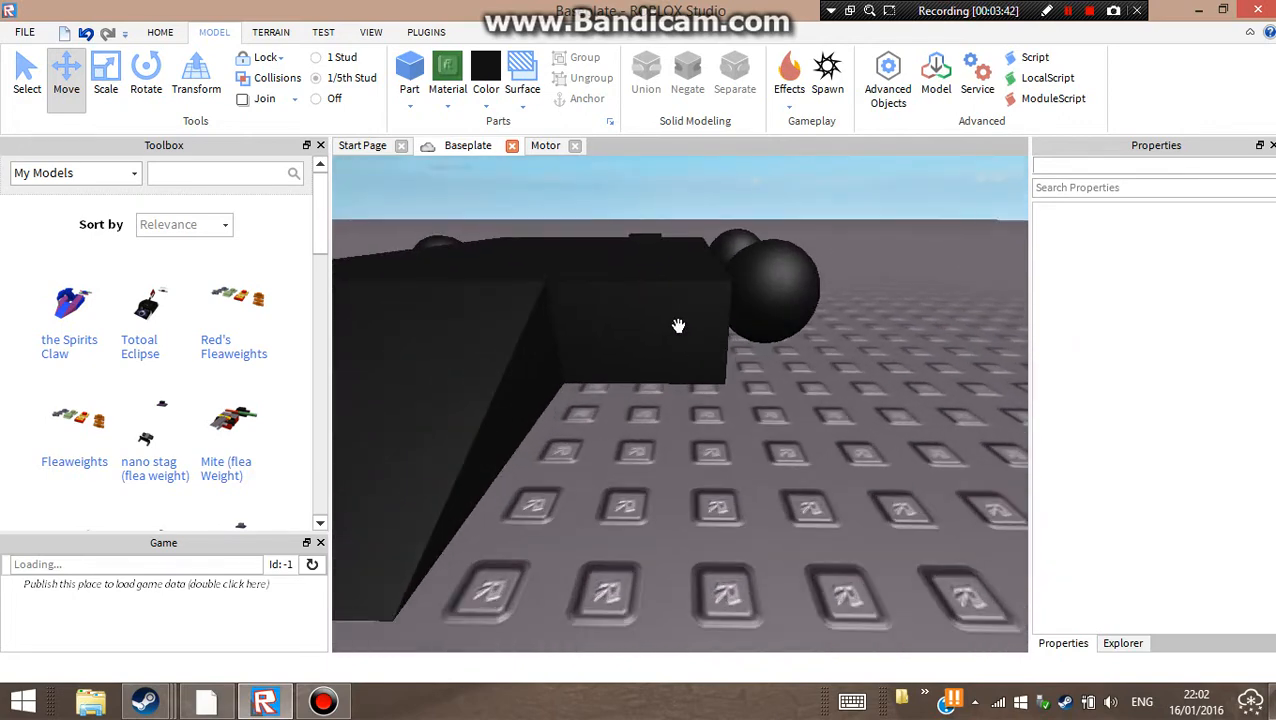
pyautogui.scroll(-5, 727, 408)
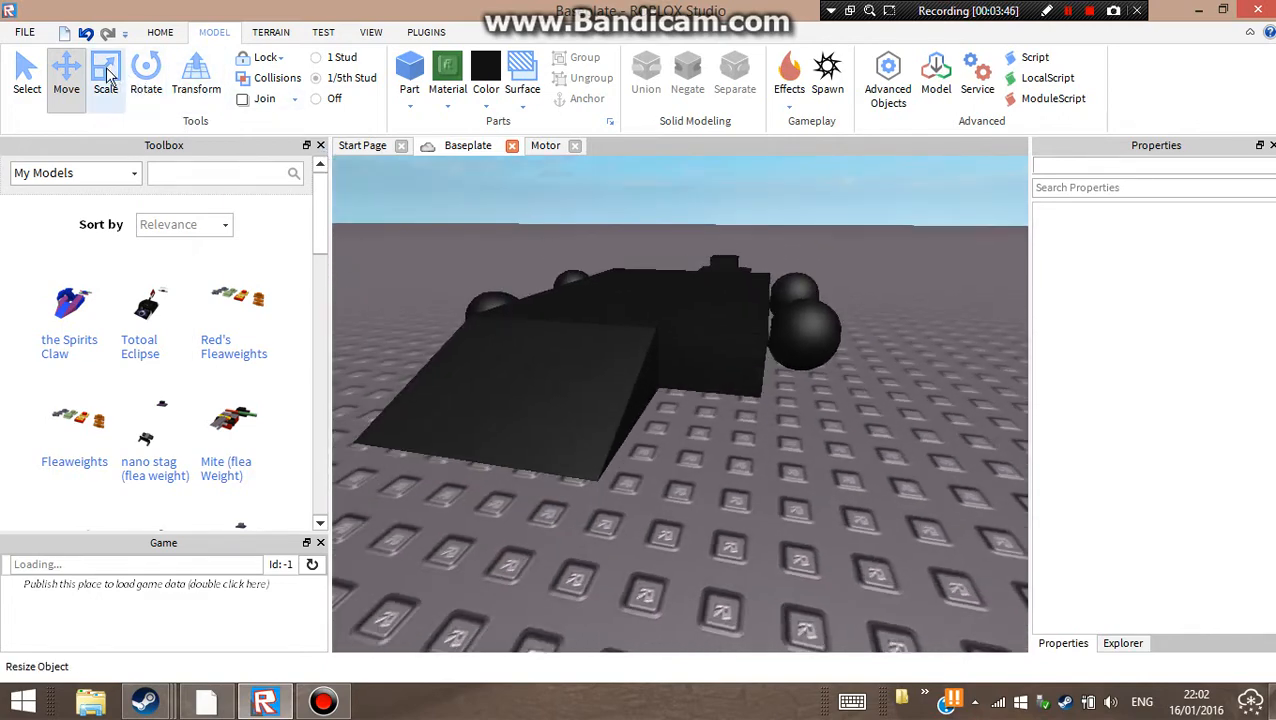
pyautogui.click(106, 76)
pyautogui.click(587, 354)
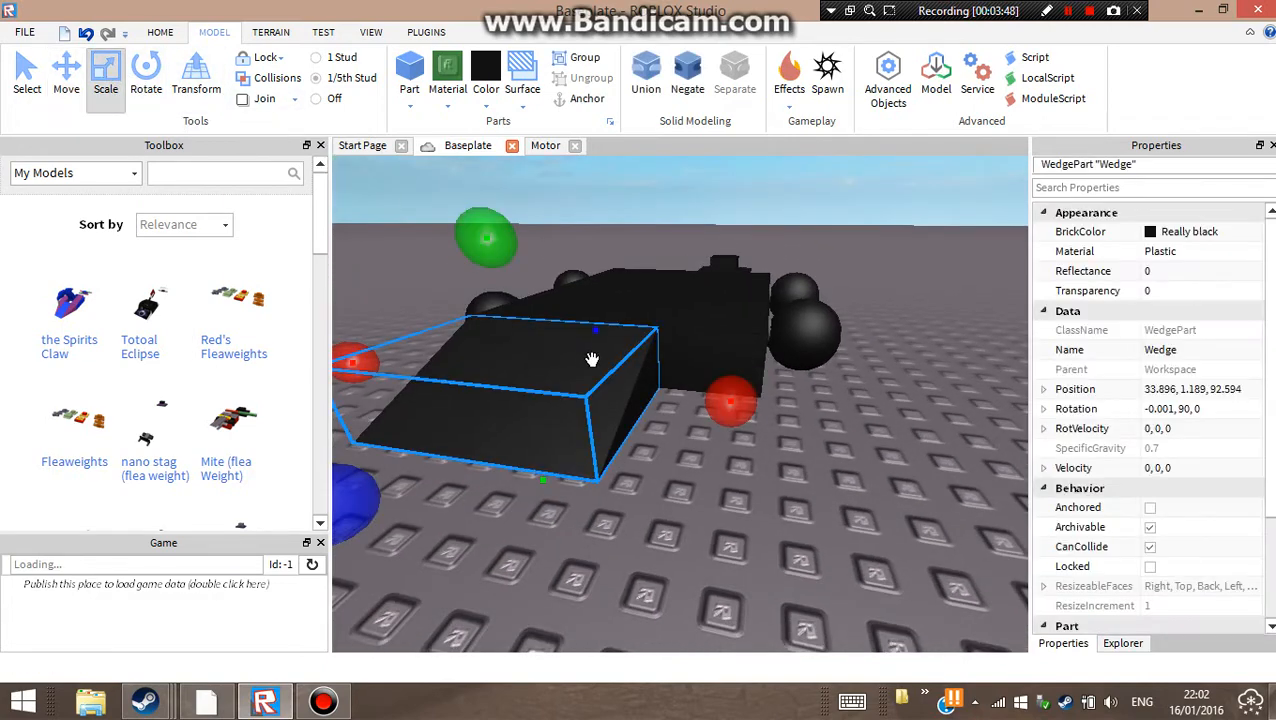
pyautogui.moveTo(730, 402); pyautogui.dragTo(877, 410)
pyautogui.click(797, 522)
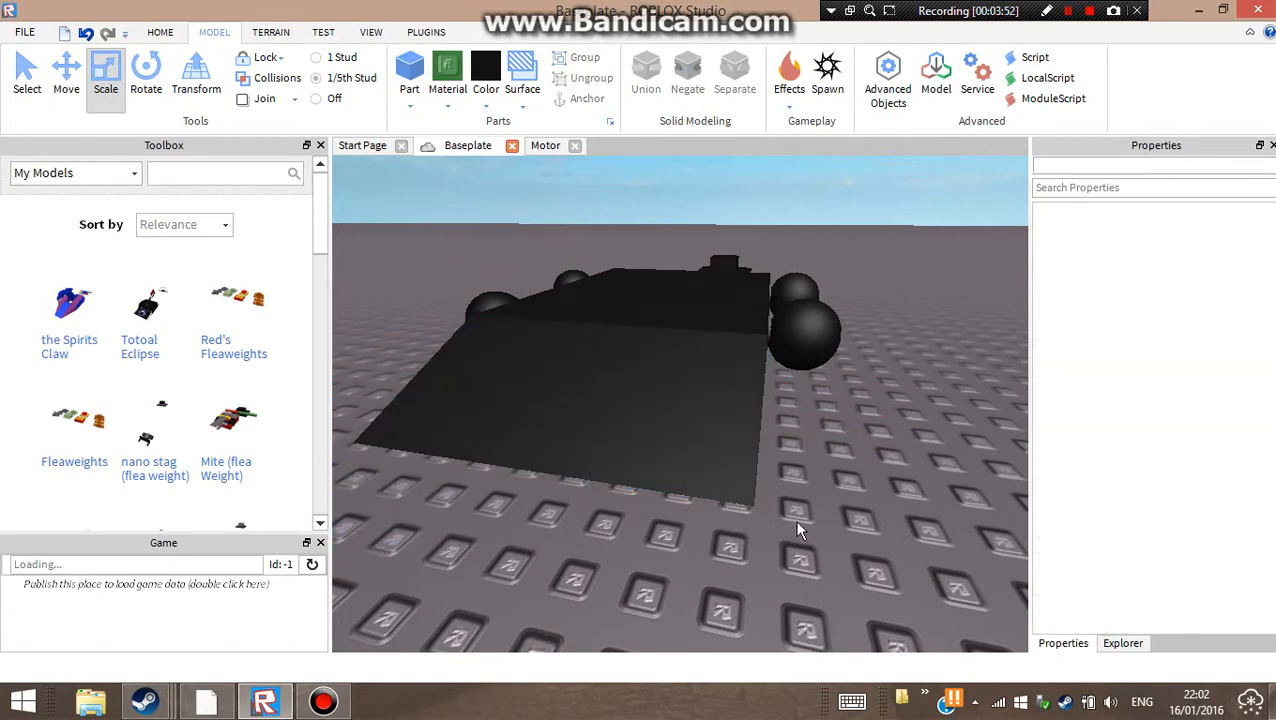
# Examine the widened wedge's fit against the chassis from the front and both sides
pyautogui.press('d')
pyautogui.moveTo(797, 522); pyautogui.dragTo(797, 522, button='right')
pyautogui.press('a')
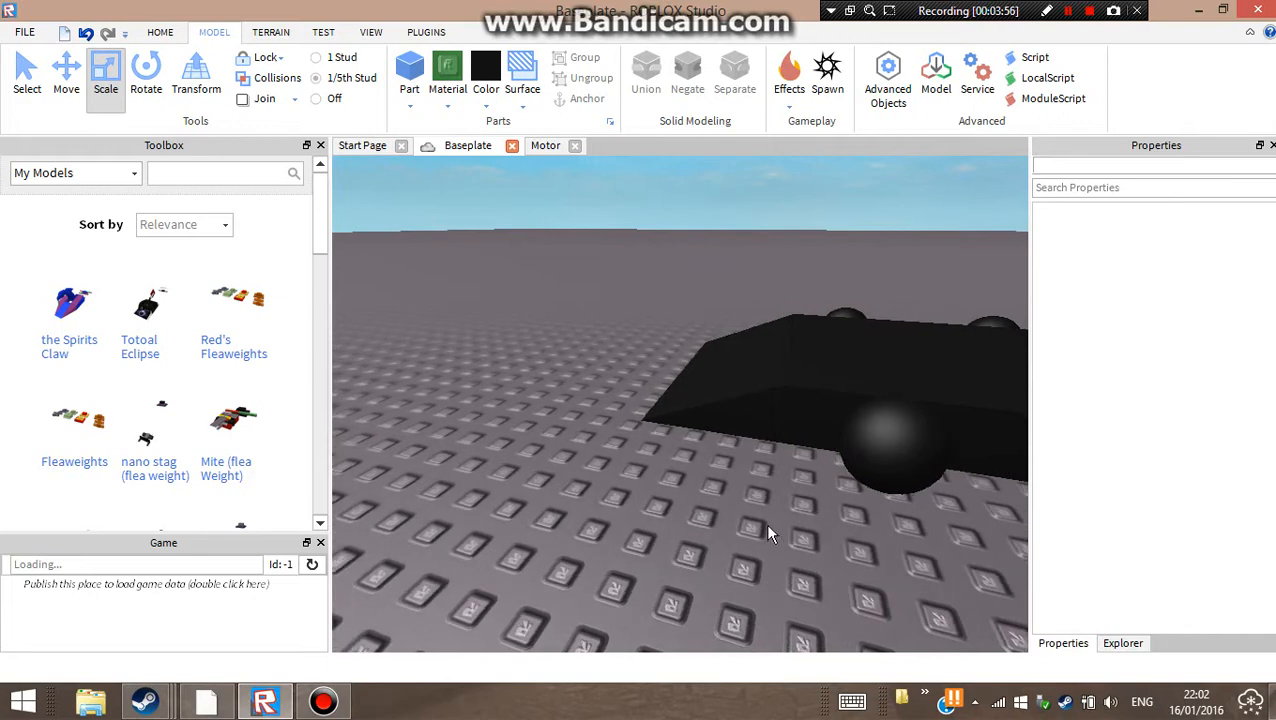
pyautogui.press('w')
pyautogui.moveTo(768, 522); pyautogui.dragTo(768, 522, button='right')
pyautogui.press('a')
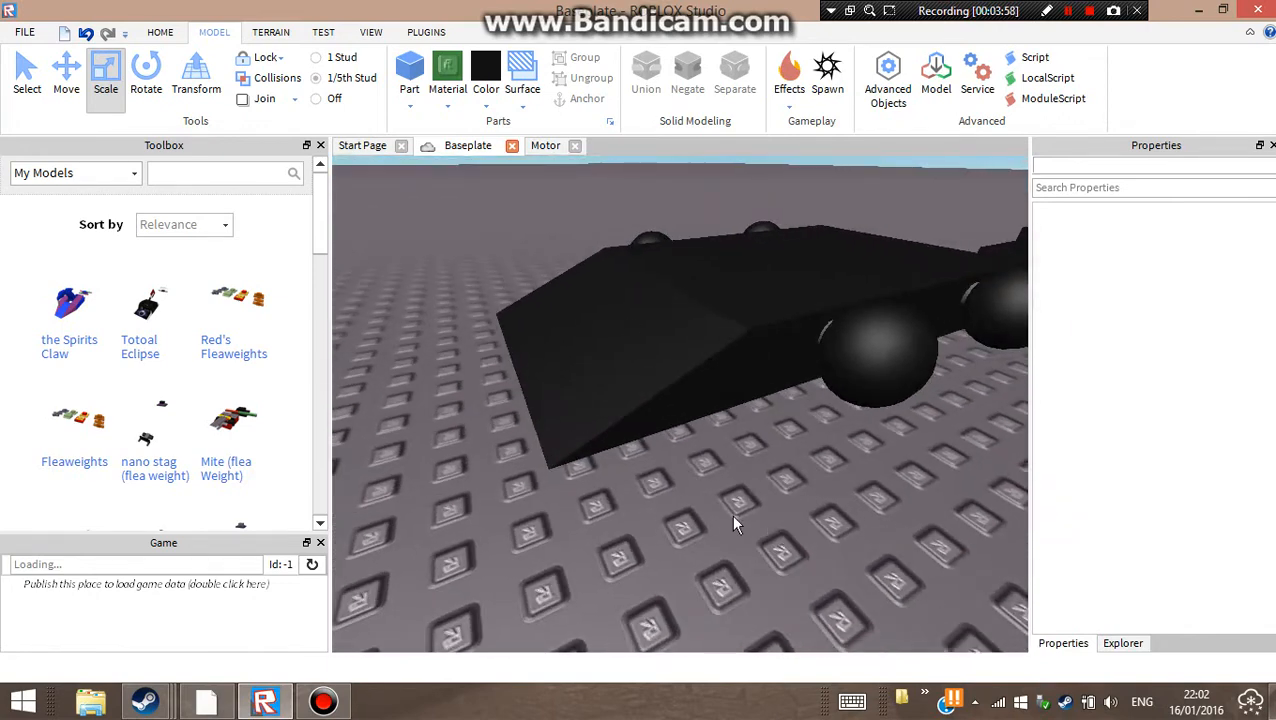
pyautogui.press('a')
pyautogui.moveTo(741, 434); pyautogui.dragTo(731, 467, button='right')
pyautogui.press('d')
pyautogui.press('s')
# Duplicate the front wedge and move the copy sideways to a clear spot beside the robot
pyautogui.click(585, 364)
pyautogui.press('a')
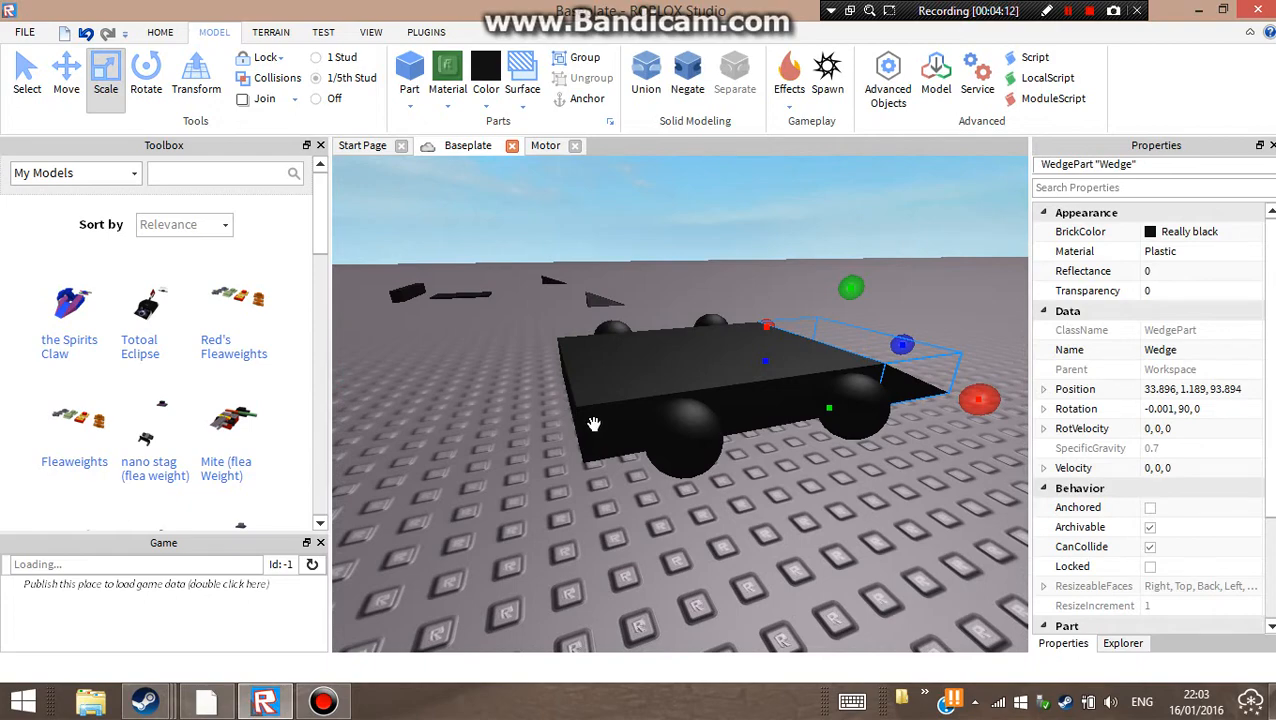
pyautogui.press('w')
pyautogui.moveTo(594, 424); pyautogui.dragTo(594, 407, button='right')
pyautogui.press('s')
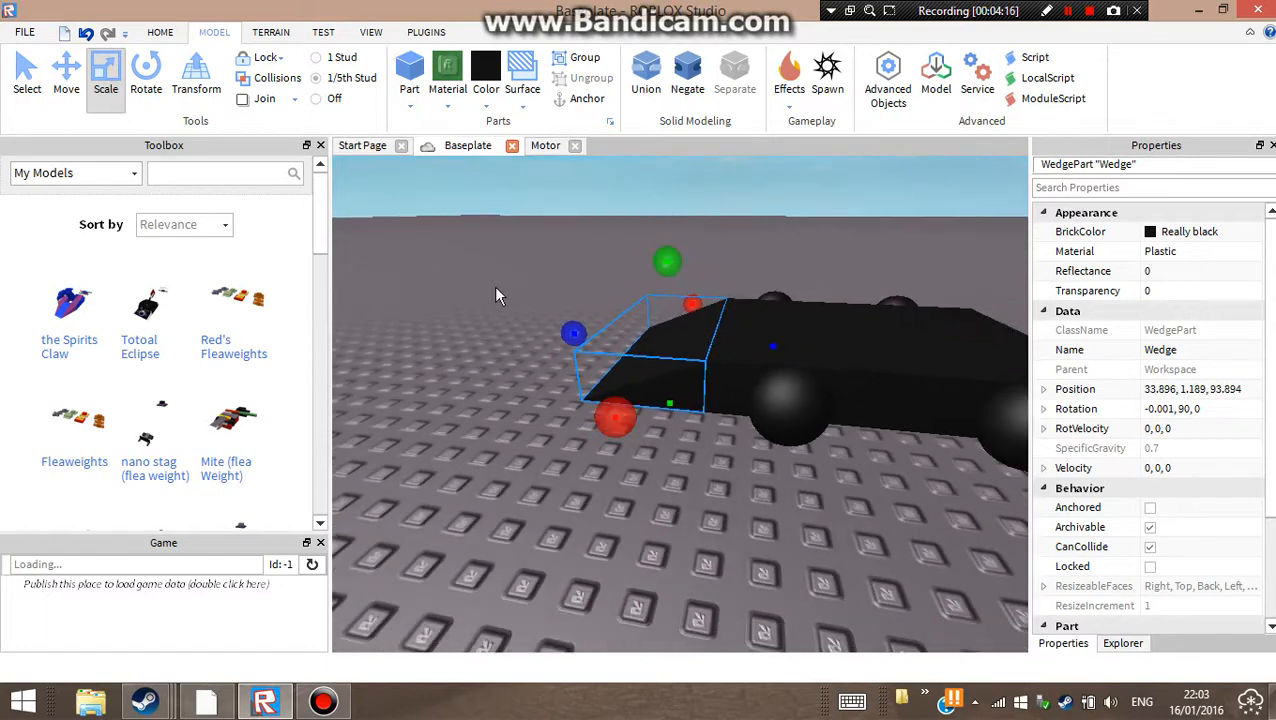
pyautogui.click(160, 32)
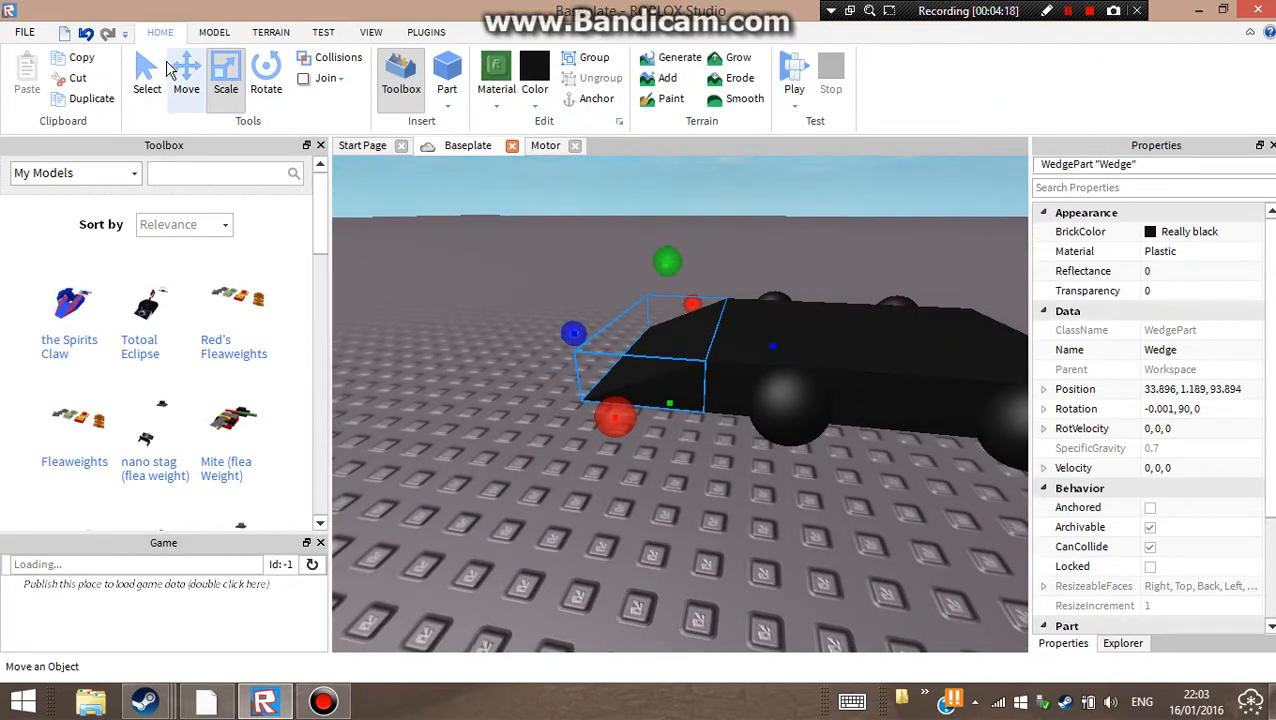
pyautogui.moveTo(500, 420); pyautogui.dragTo(510, 422, button='right')
pyautogui.click(180, 90)
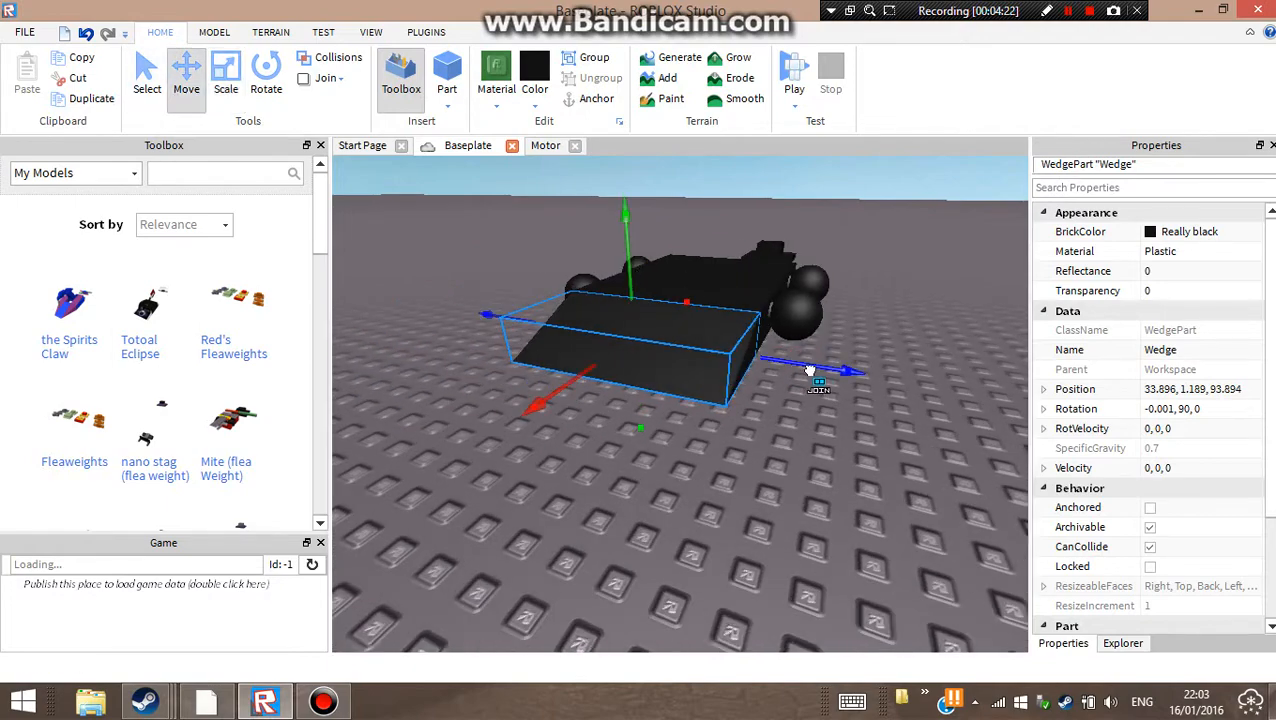
pyautogui.moveTo(810, 371); pyautogui.dragTo(966, 391)
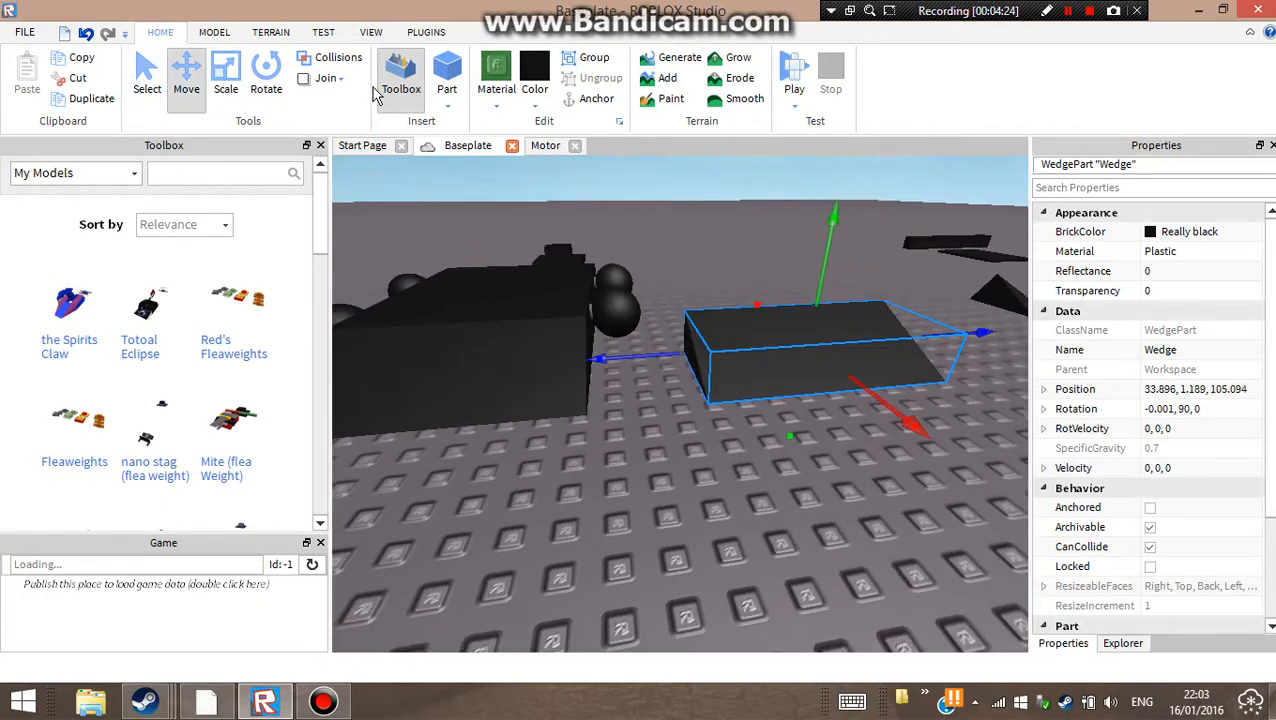
pyautogui.moveTo(595, 396); pyautogui.dragTo(617, 435, button='right')
pyautogui.click(693, 470)
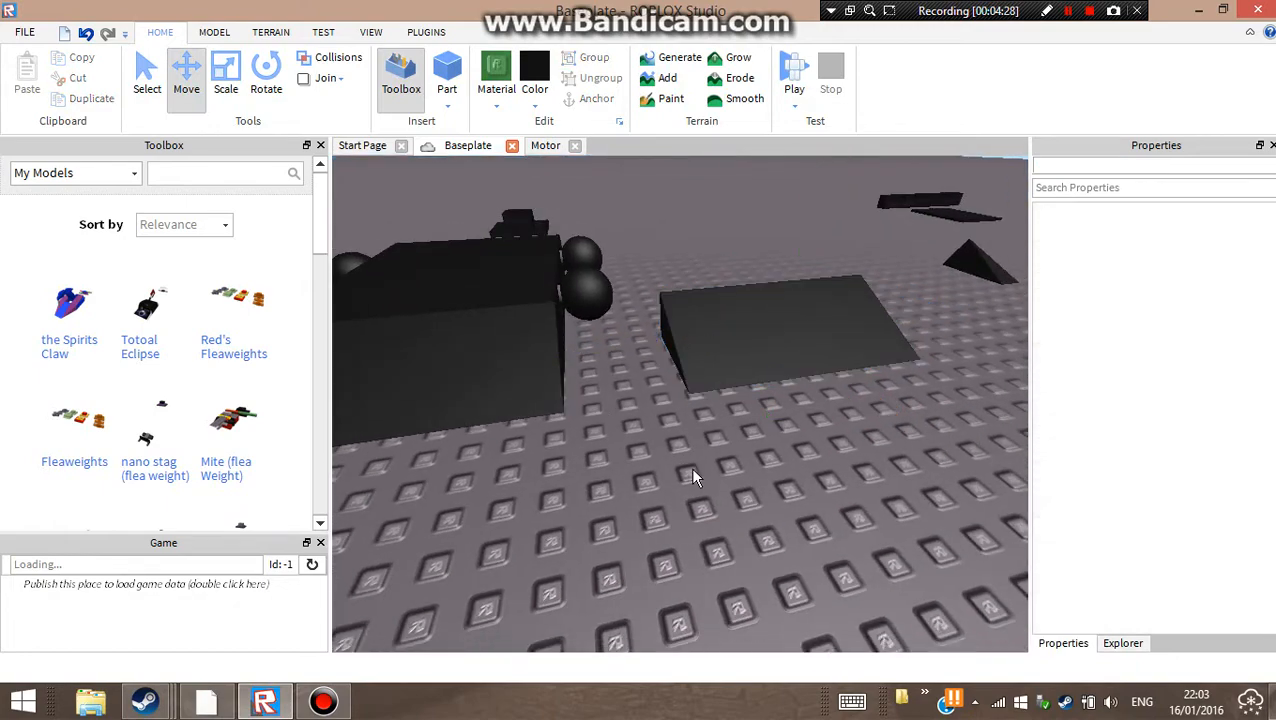
# Rotate the copied wedge upside down and turn it around so its tall face can meet the chassis's rear side
pyautogui.moveTo(693, 470); pyautogui.dragTo(693, 470, button='right')
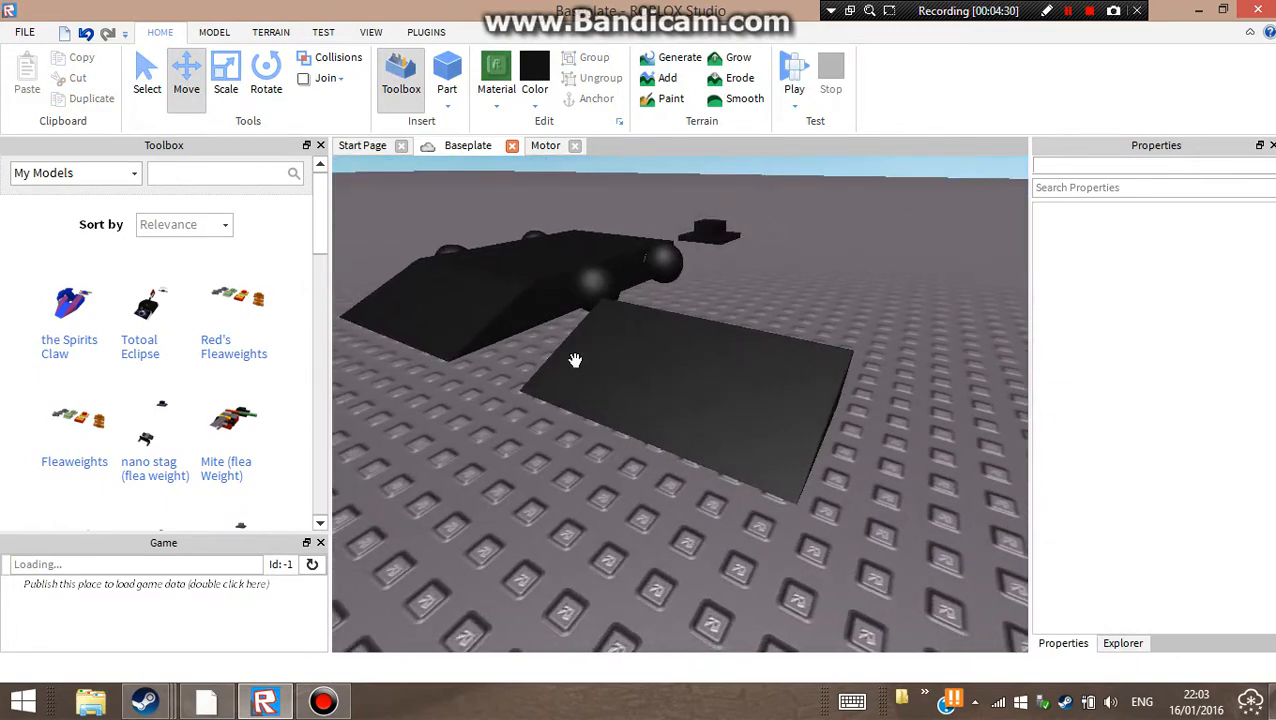
pyautogui.moveTo(639, 417); pyautogui.dragTo(718, 378, button='right')
pyautogui.click(760, 401)
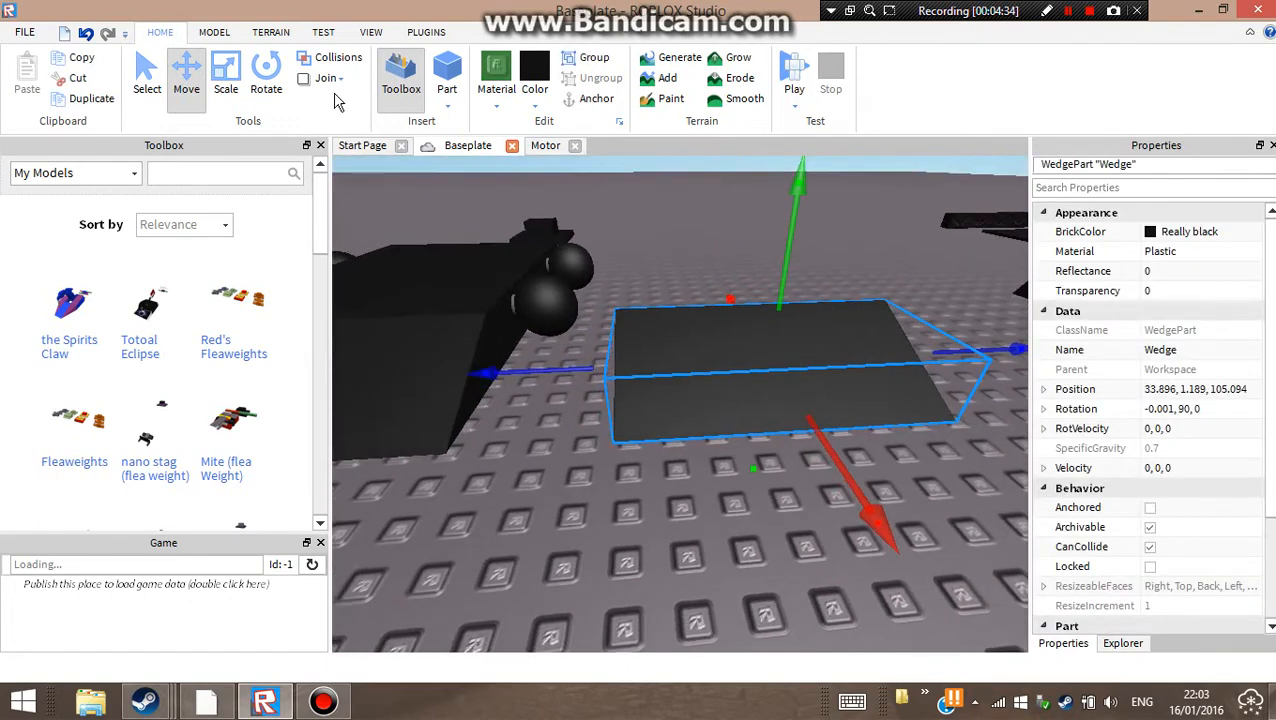
pyautogui.click(268, 72)
pyautogui.moveTo(565, 400); pyautogui.dragTo(676, 446, button='right')
pyautogui.moveTo(775, 566); pyautogui.dragTo(636, 452, button='right')
pyautogui.moveTo(693, 390); pyautogui.dragTo(695, 393, button='right')
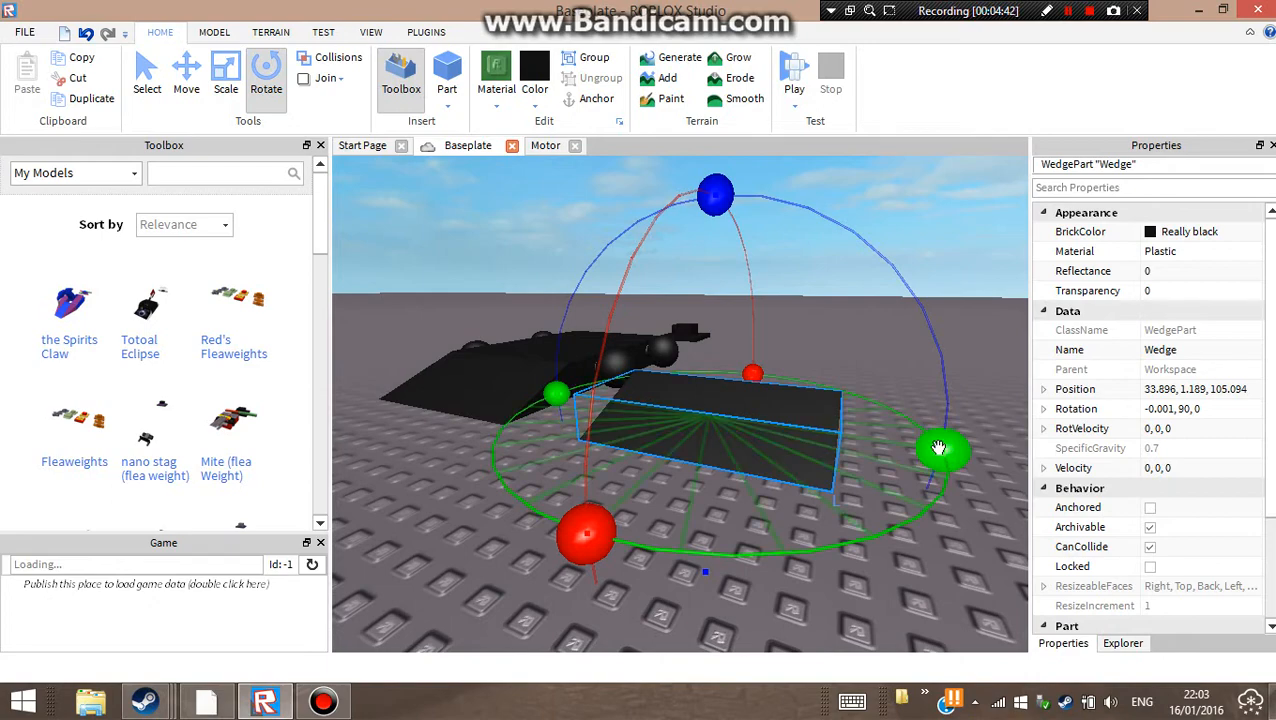
pyautogui.scroll(-2, 894, 479)
pyautogui.moveTo(894, 479); pyautogui.dragTo(894, 479, button='right')
pyautogui.moveTo(852, 413); pyautogui.dragTo(582, 362)
pyautogui.moveTo(738, 424); pyautogui.dragTo(718, 432, button='right')
pyautogui.moveTo(598, 428); pyautogui.dragTo(817, 325)
pyautogui.moveTo(882, 461); pyautogui.dragTo(651, 318)
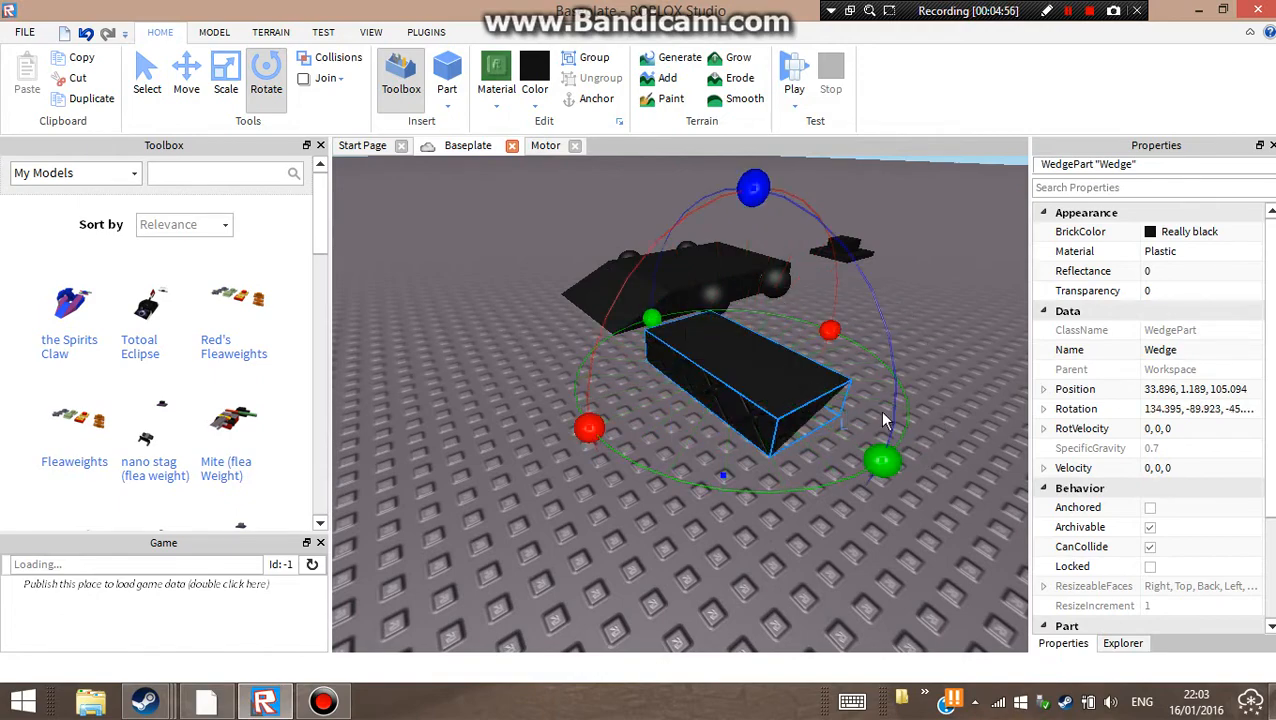
pyautogui.click(945, 379)
# Place the inverted wedge copy against the rear side of the chassis
pyautogui.moveTo(944, 379); pyautogui.dragTo(933, 385, button='right')
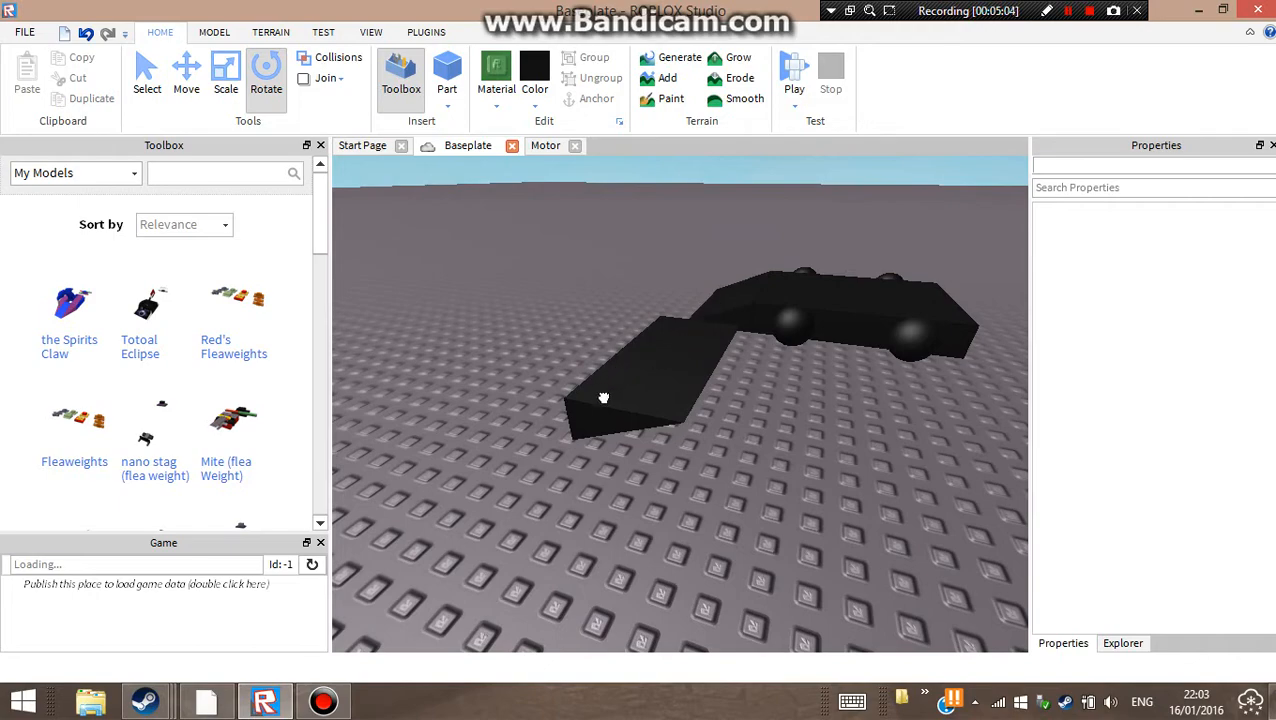
pyautogui.moveTo(603, 398); pyautogui.dragTo(850, 450)
pyautogui.moveTo(856, 489); pyautogui.dragTo(853, 486, button='right')
# Shift the rear wedge sideways and down to position 47.696, 1.19, 93.894, in line with the chassis
pyautogui.click(186, 75)
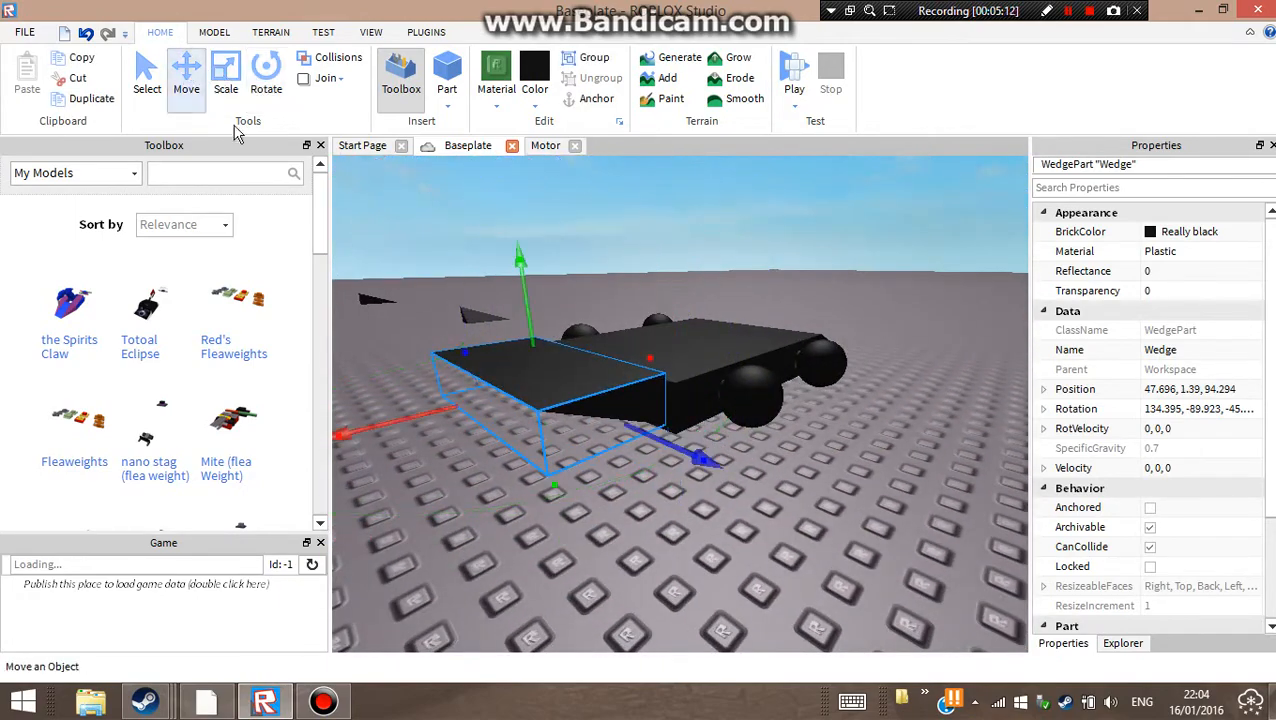
pyautogui.scroll(3, 534, 358)
pyautogui.moveTo(536, 362); pyautogui.dragTo(537, 360, button='right')
pyautogui.moveTo(813, 370); pyautogui.dragTo(883, 372)
pyautogui.scroll(-5, 776, 483)
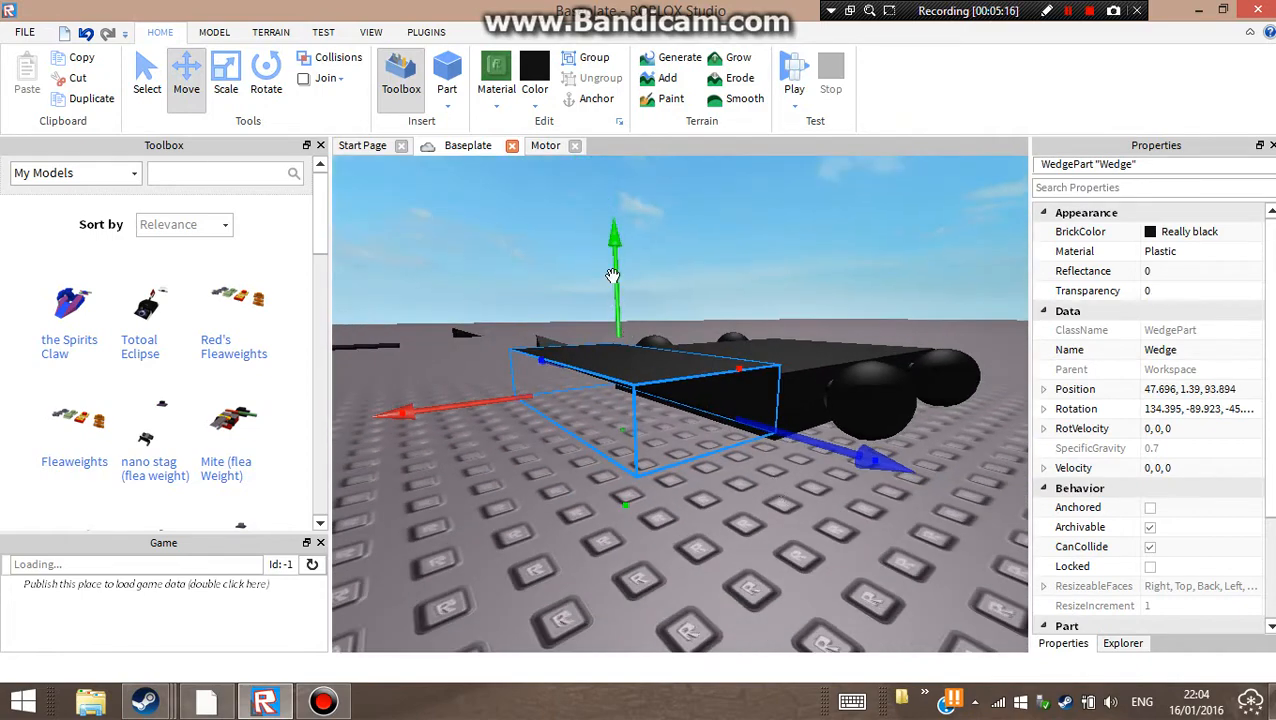
pyautogui.moveTo(612, 275); pyautogui.dragTo(614, 284)
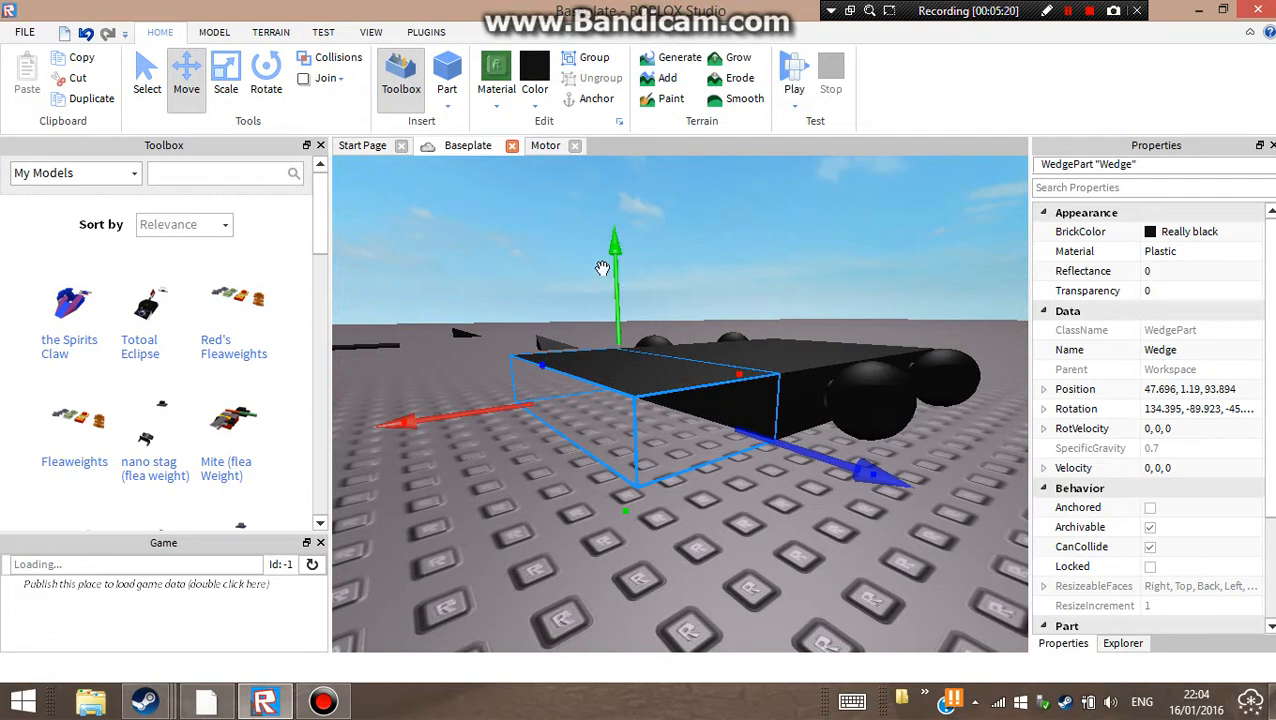
pyautogui.click(213, 32)
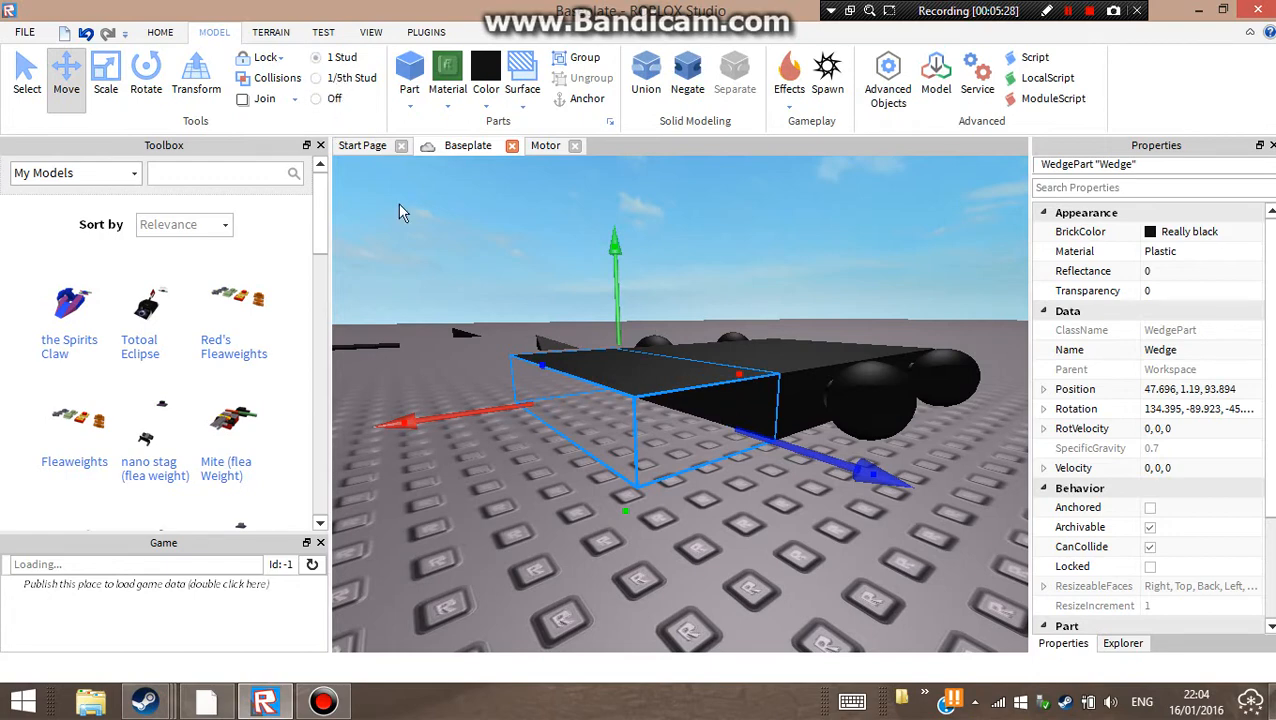
pyautogui.moveTo(760, 437)
pyautogui.mouseDown()
pyautogui.moveTo(812, 455)
pyautogui.moveTo(749, 428)
pyautogui.mouseUp()
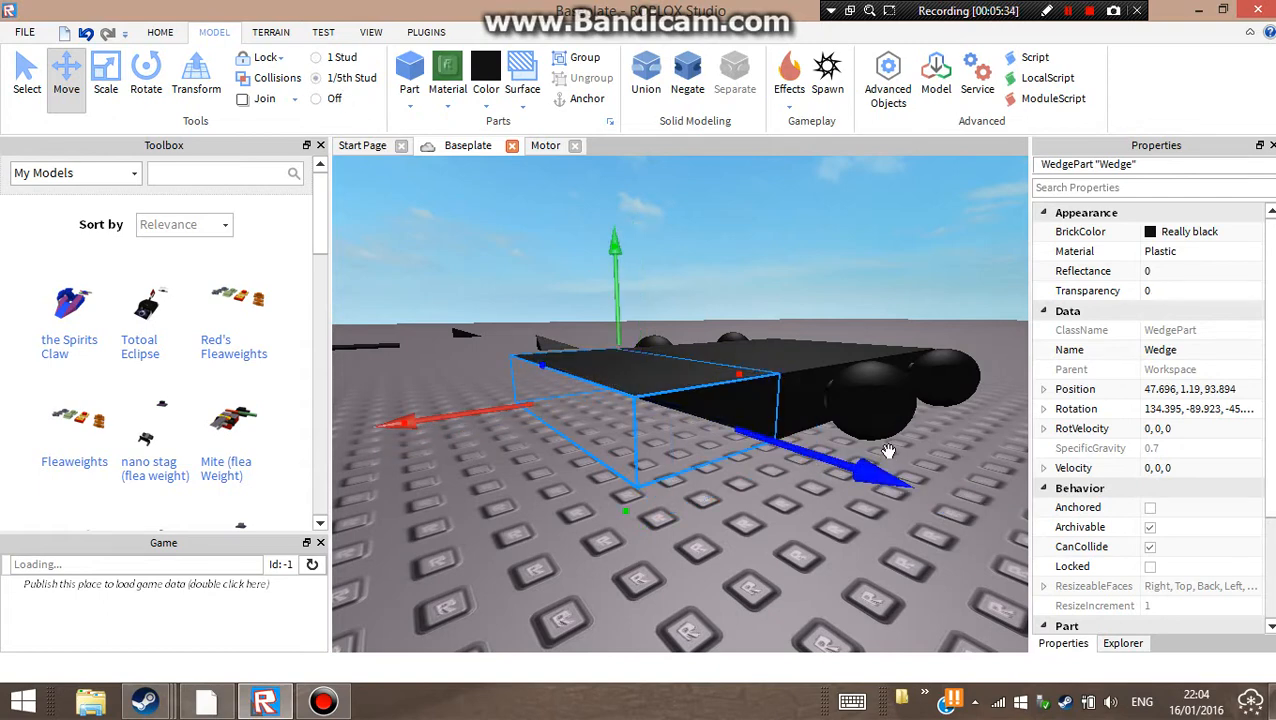
pyautogui.moveTo(868, 458)
pyautogui.mouseDown()
pyautogui.moveTo(876, 474)
pyautogui.moveTo(864, 466)
pyautogui.mouseUp()
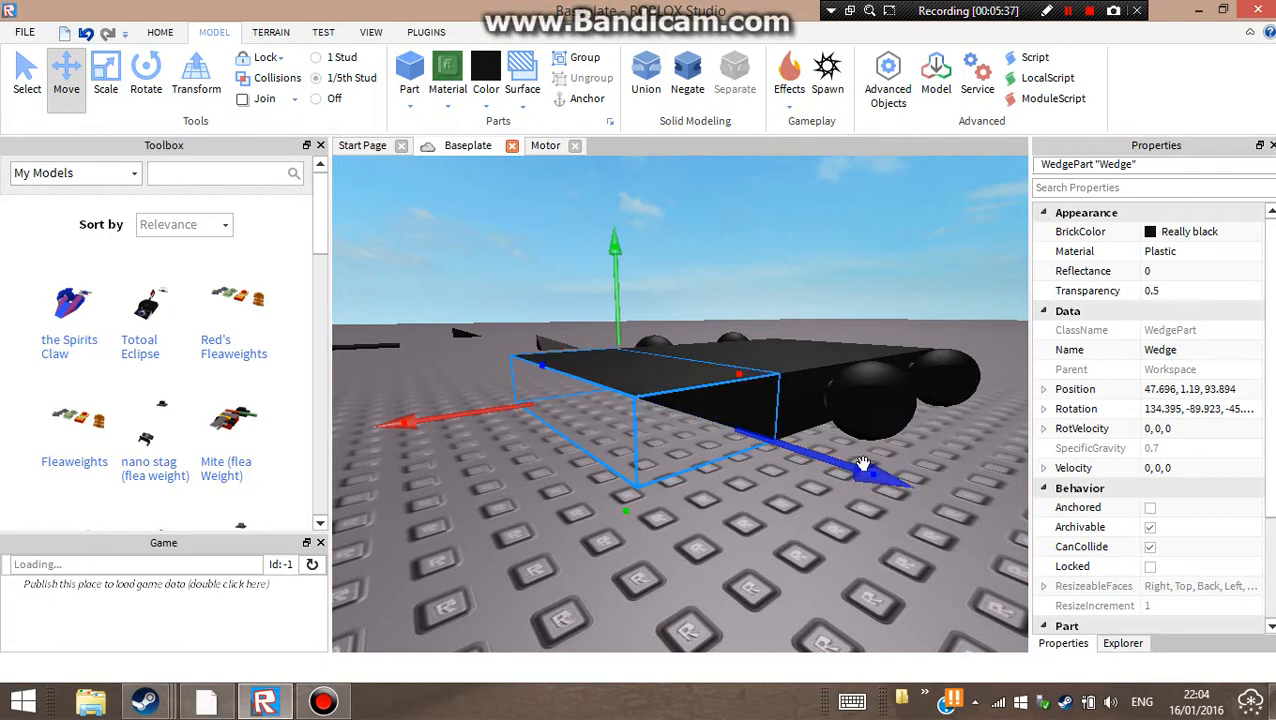
pyautogui.click(860, 577)
# Change the front wedge's material to Diamond Plate
pyautogui.moveTo(861, 577); pyautogui.dragTo(865, 580, button='right')
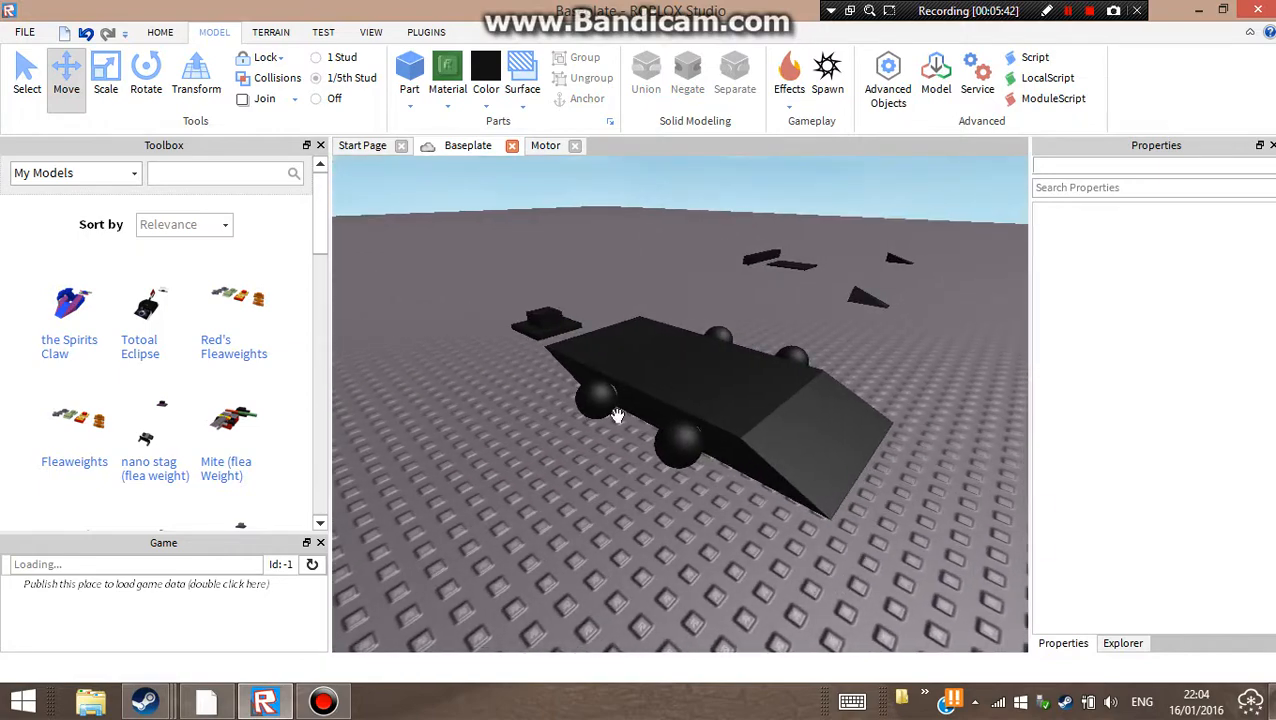
pyautogui.moveTo(738, 481); pyautogui.dragTo(731, 501, button='right')
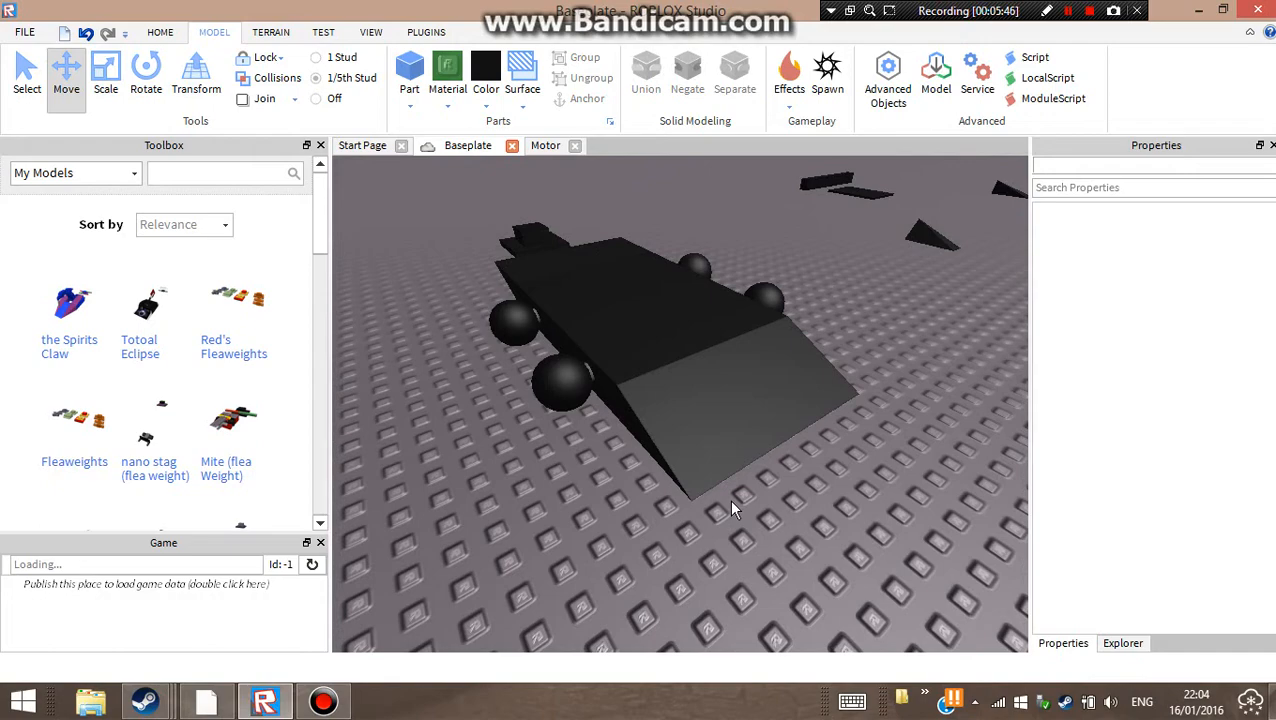
pyautogui.moveTo(709, 430); pyautogui.dragTo(758, 440, button='right')
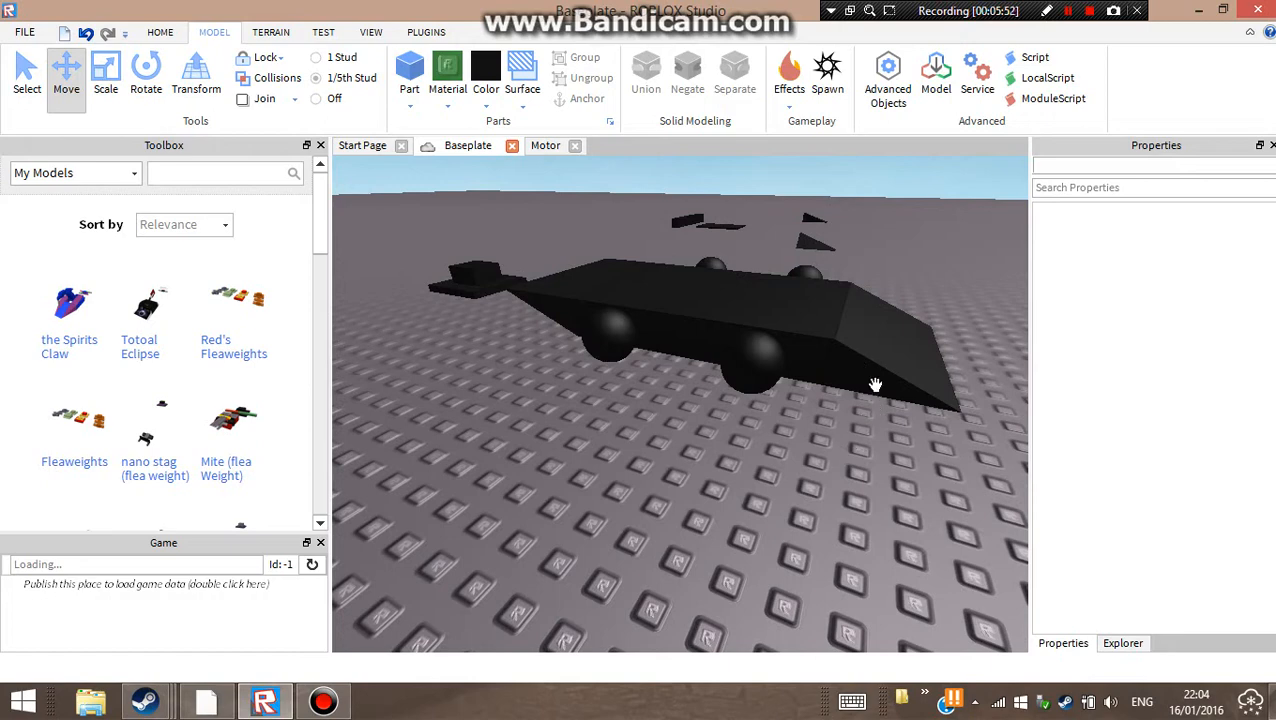
pyautogui.click(884, 353)
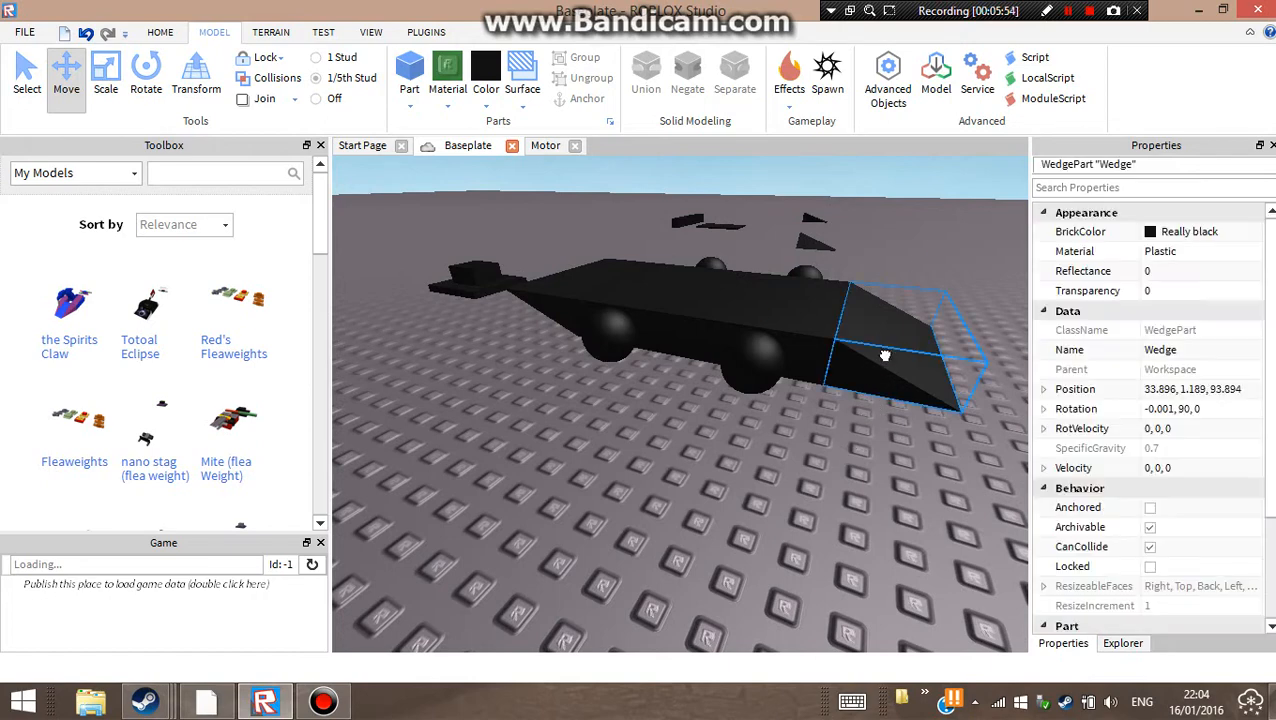
pyautogui.click(449, 112)
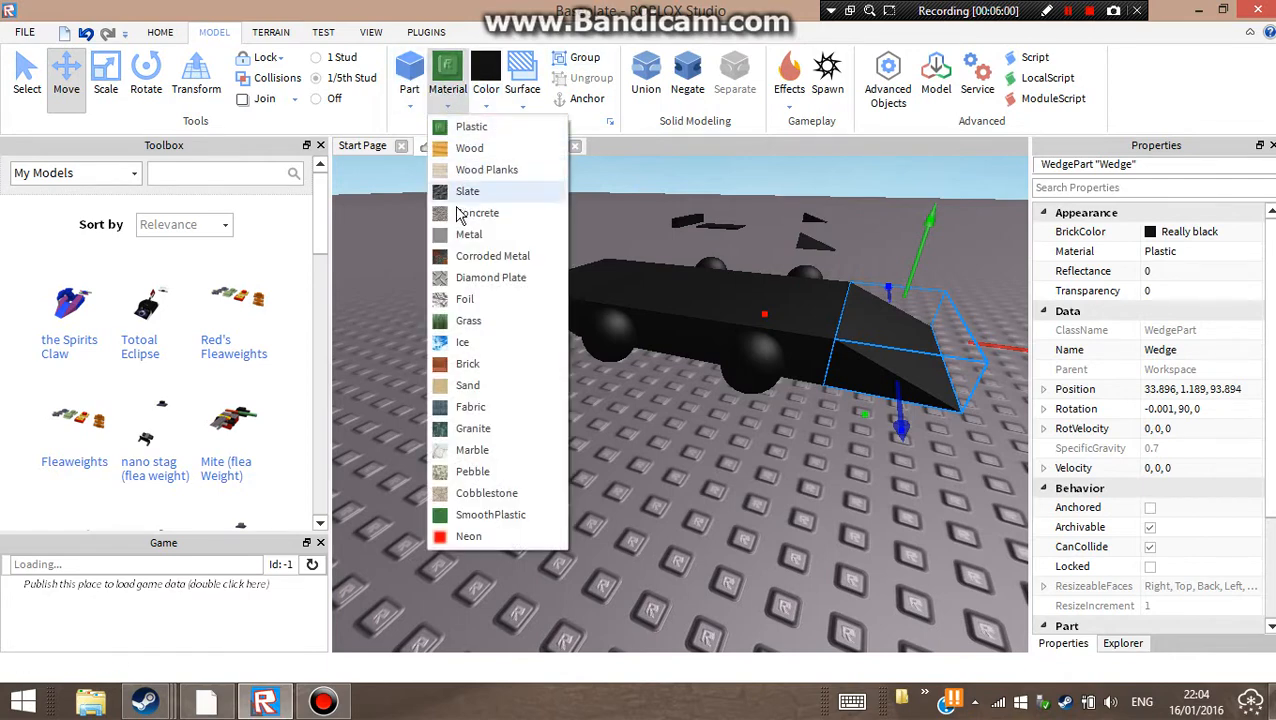
pyautogui.click(464, 280)
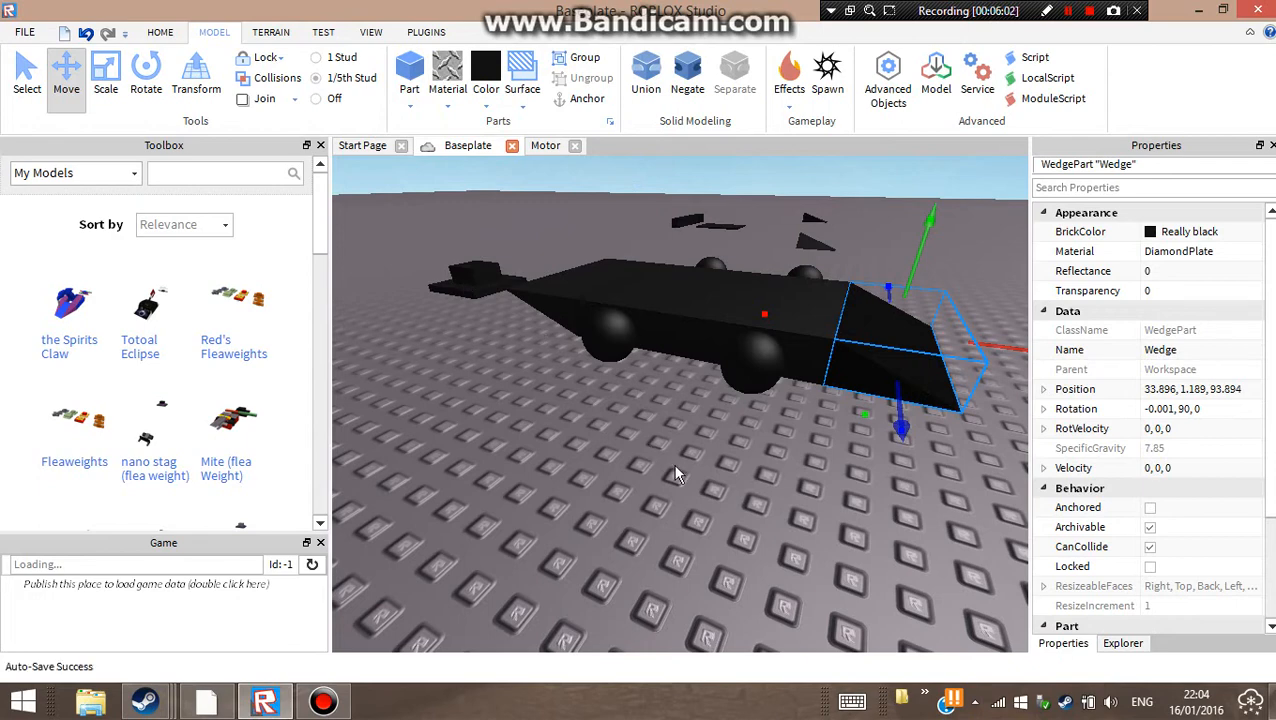
# Apply the same Diamond Plate material to the inverted rear wedge
pyautogui.moveTo(673, 464); pyautogui.dragTo(715, 487, button='right')
pyautogui.click(470, 253)
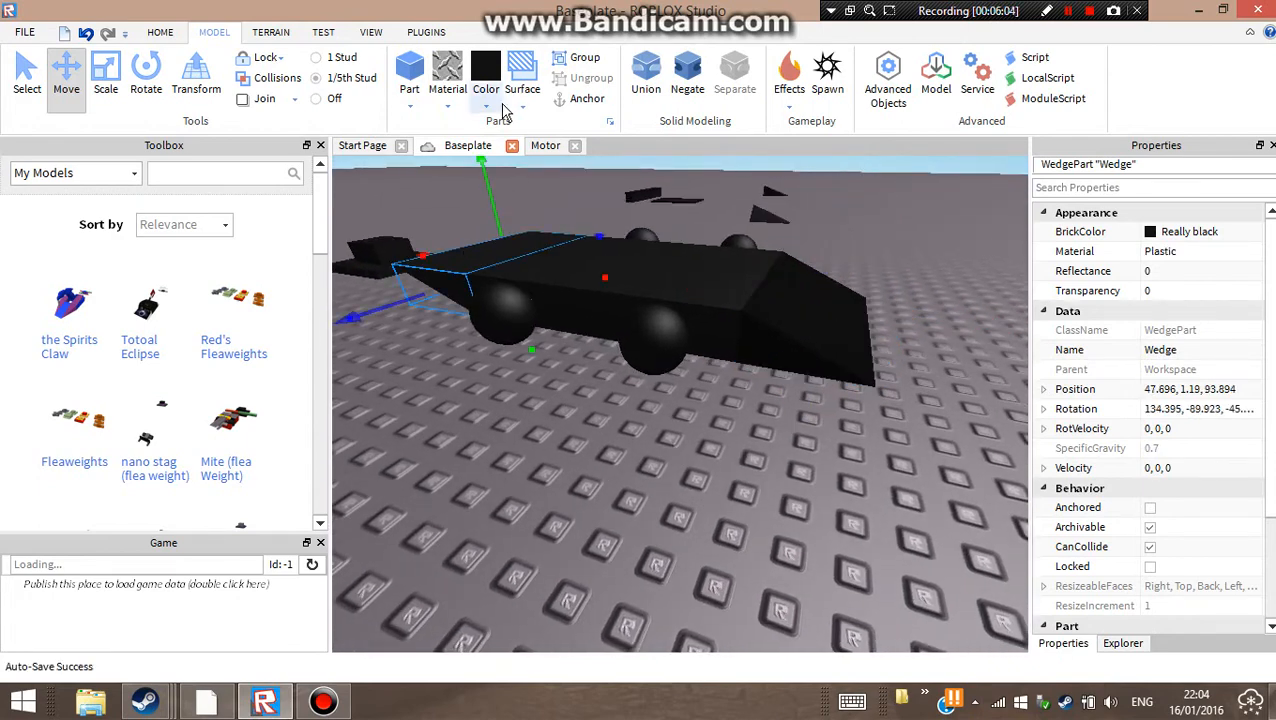
pyautogui.click(447, 72)
pyautogui.click(583, 432)
pyautogui.moveTo(583, 432); pyautogui.dragTo(603, 466, button='right')
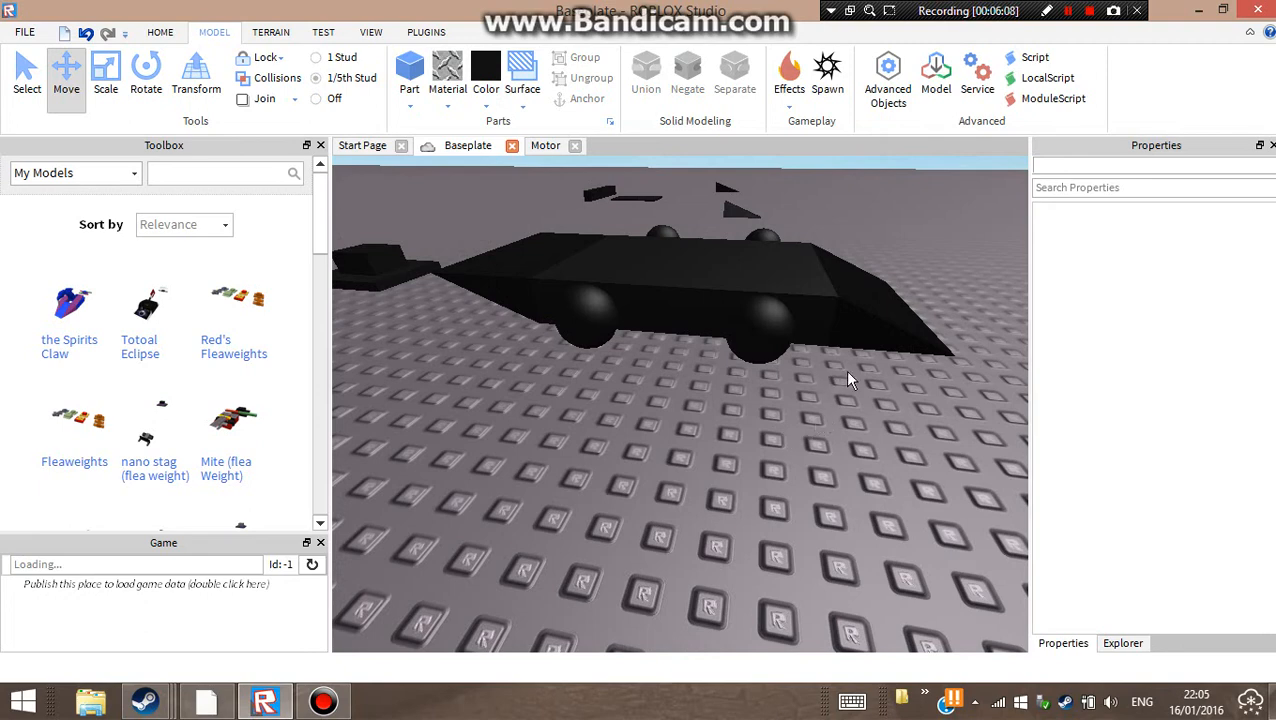
# Select both the front and rear wedges and colour them dark grey
pyautogui.click(884, 329)
pyautogui.keyDown('shift'); pyautogui.click(520, 268); pyautogui.keyUp('shift')
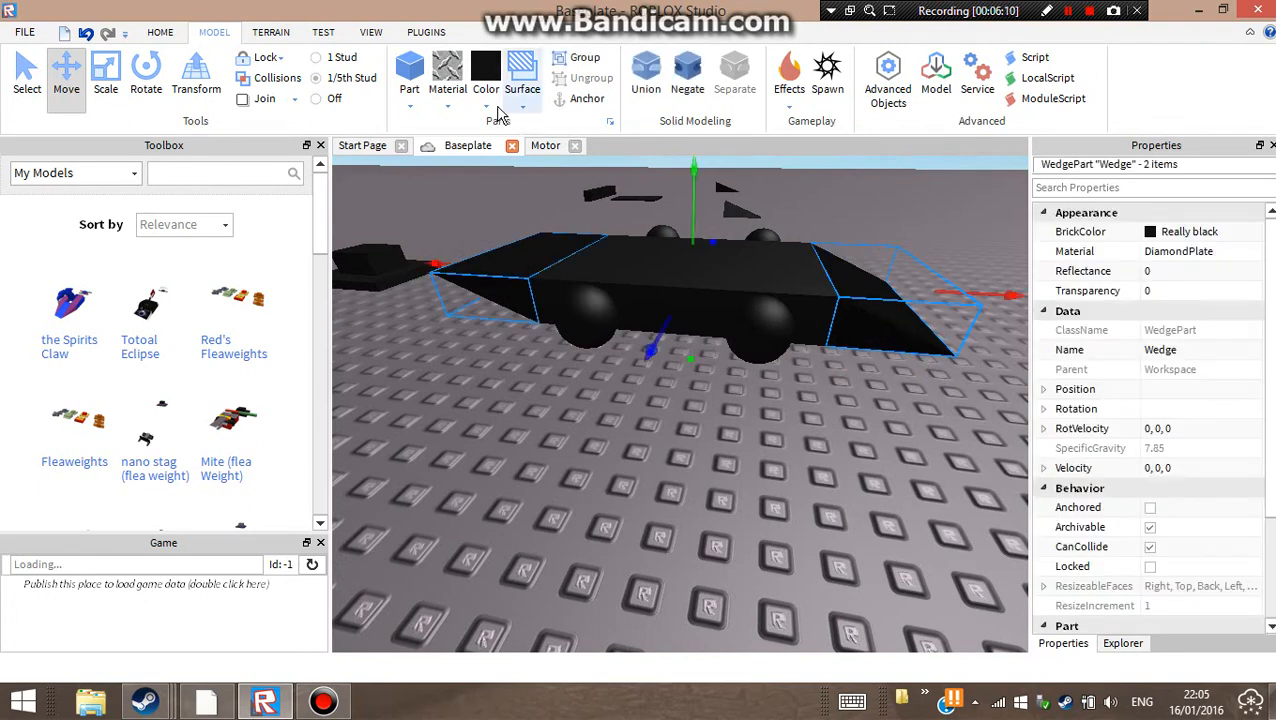
pyautogui.click(486, 80)
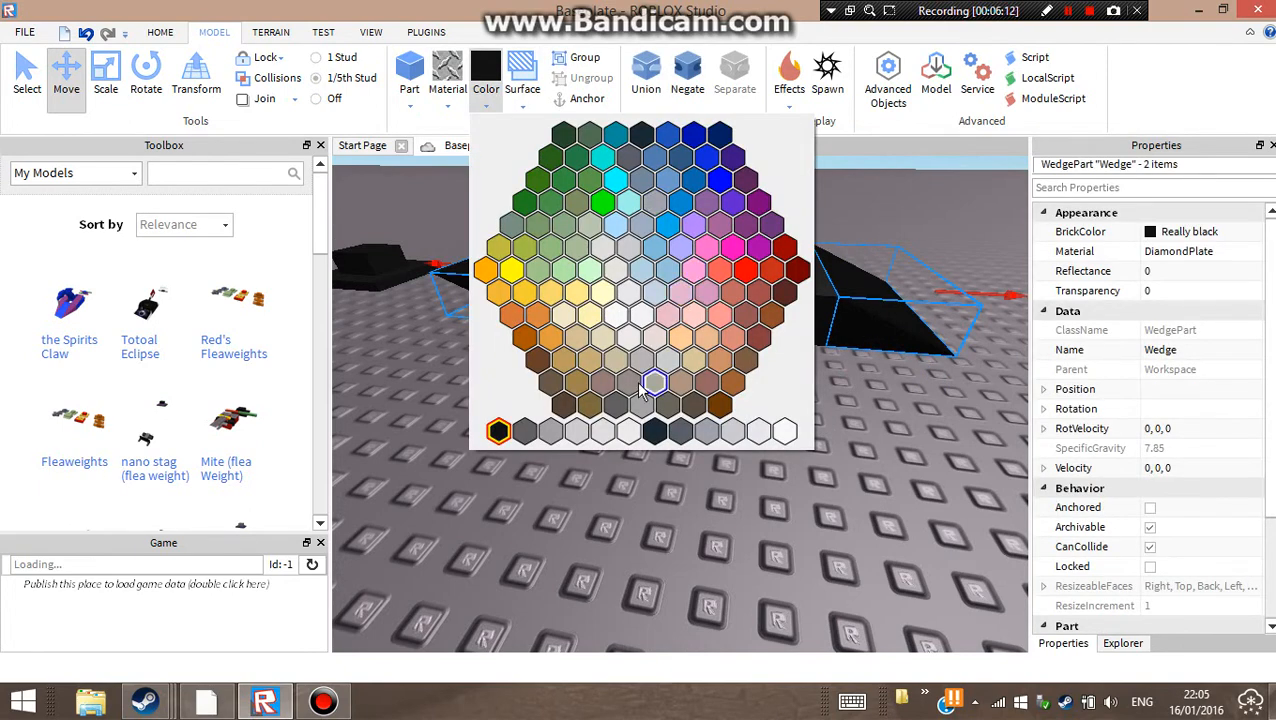
pyautogui.click(619, 405)
pyautogui.click(790, 484)
pyautogui.moveTo(790, 484); pyautogui.dragTo(806, 470, button='right')
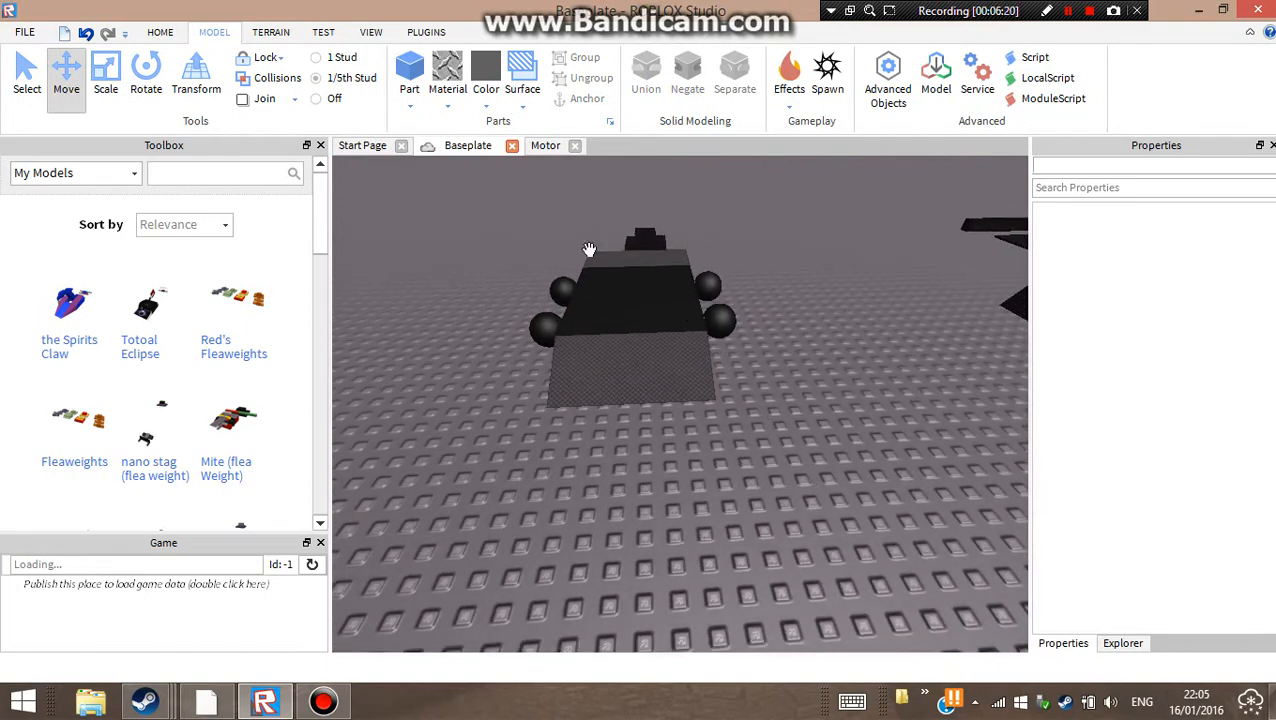
# Select all the robot's parts, including the ball wheels, both wedges and the seat block behind it, and group them into one model
pyautogui.moveTo(575, 290); pyautogui.dragTo(802, 481)
pyautogui.click(578, 60)
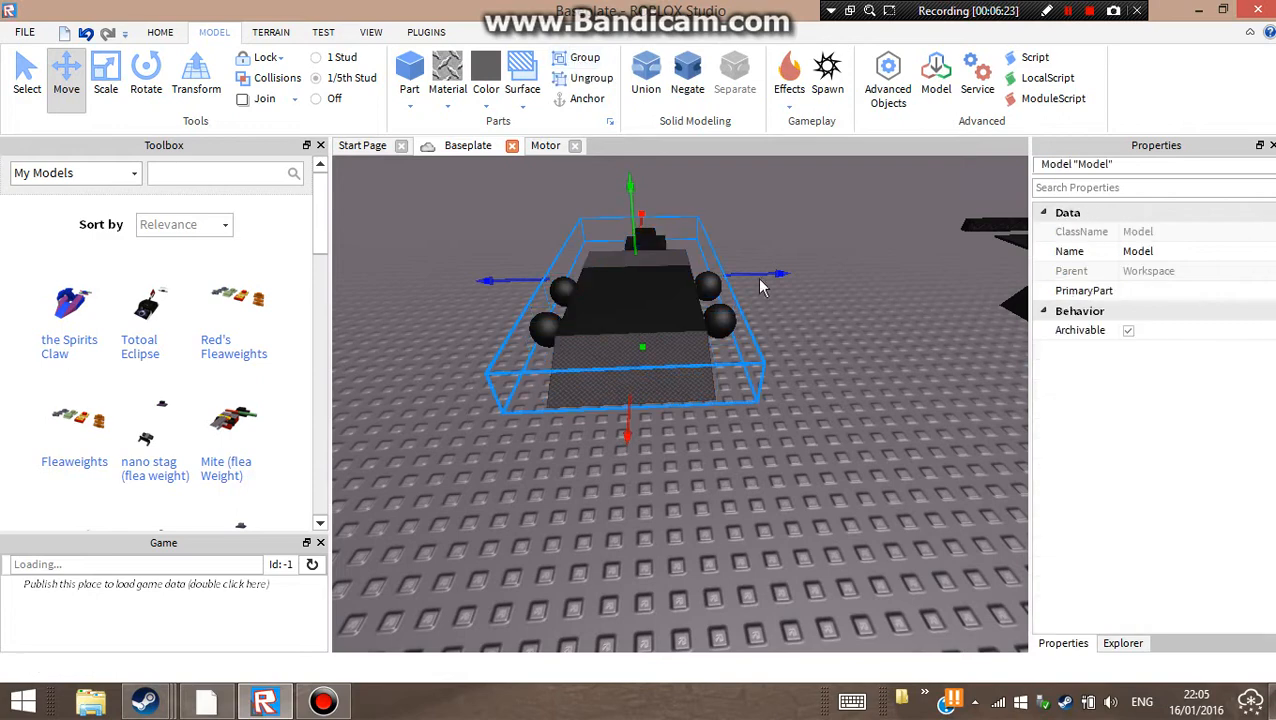
pyautogui.click(839, 419)
pyautogui.moveTo(839, 419); pyautogui.dragTo(835, 415, button='right')
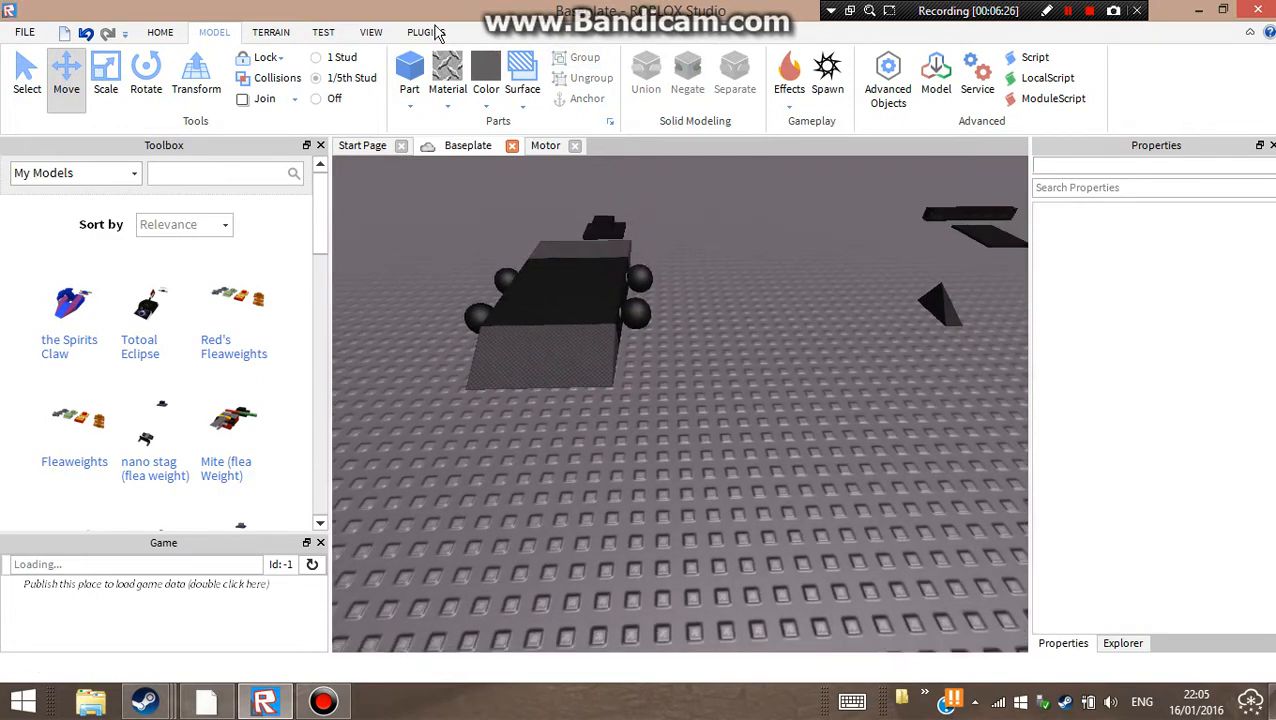
# Start a play test of the place with a player character
pyautogui.click(162, 33)
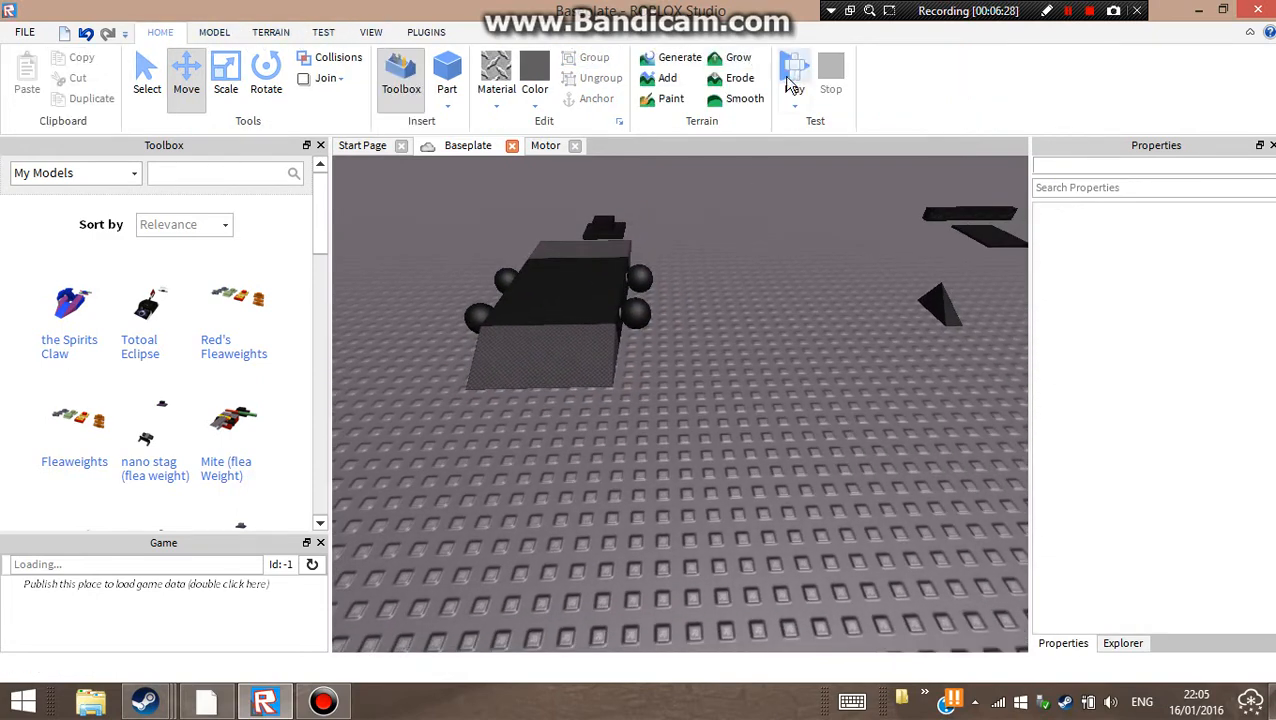
pyautogui.click(796, 106)
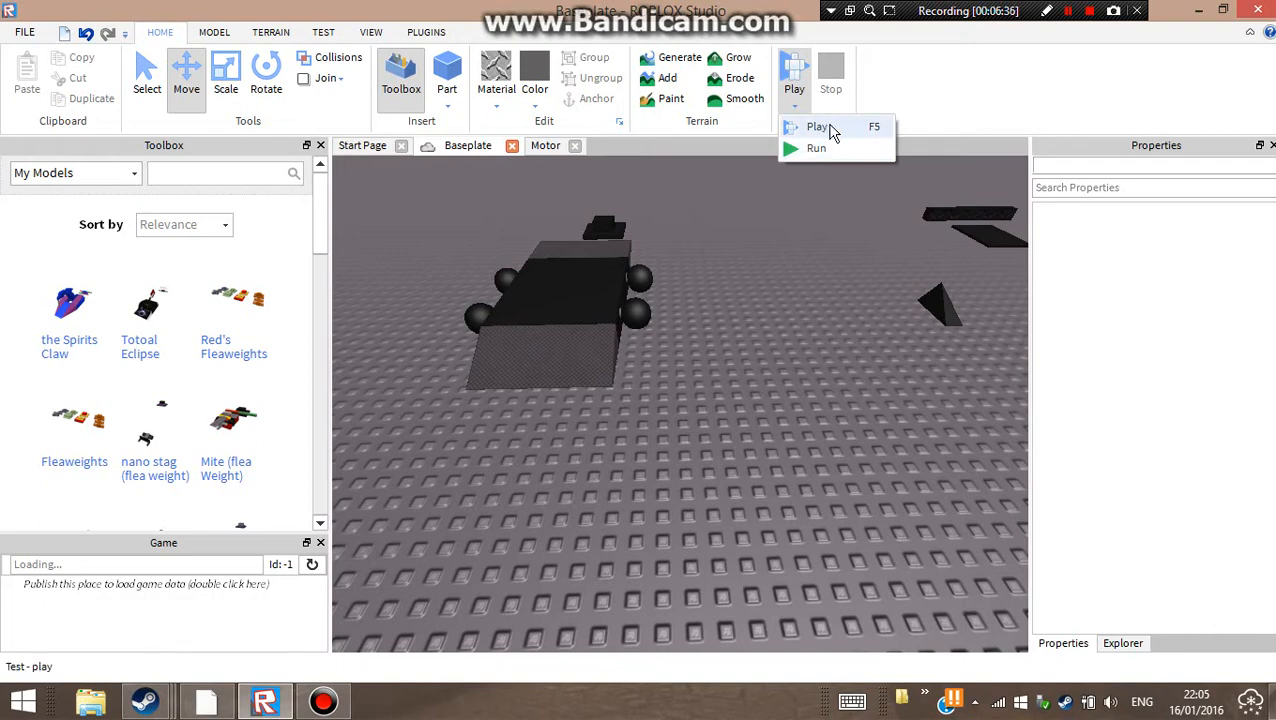
pyautogui.click(820, 127)
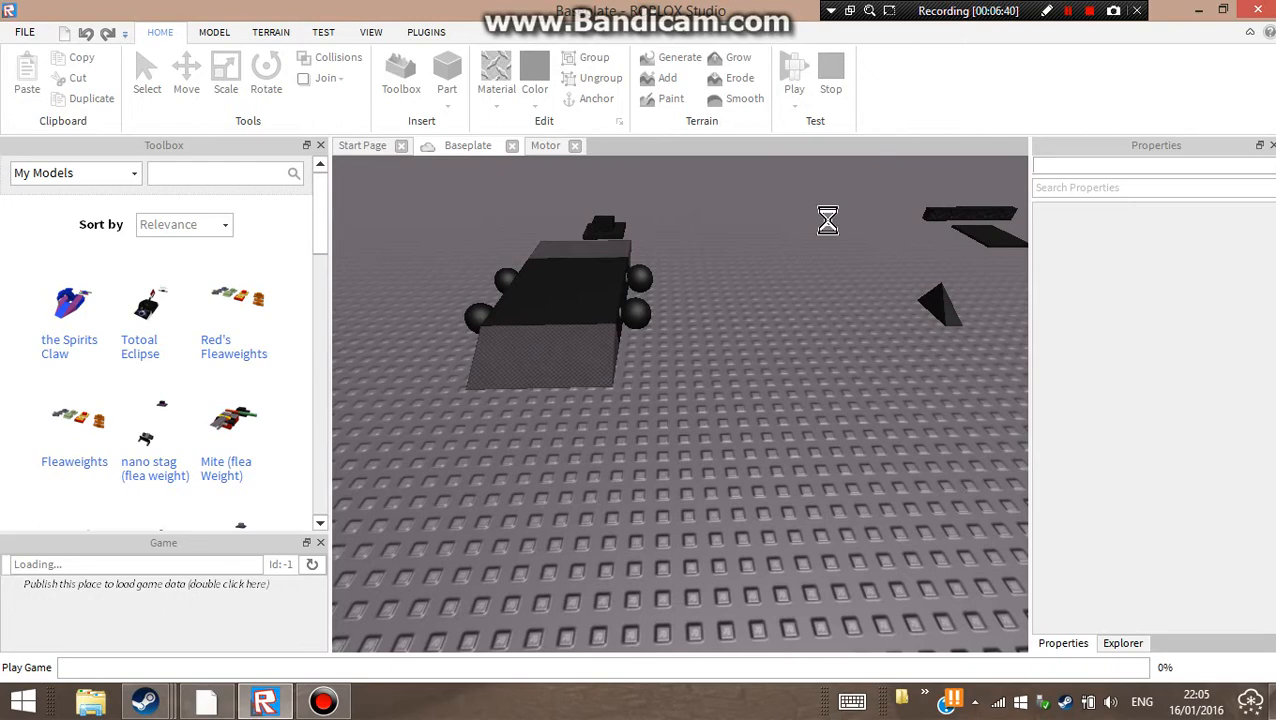
pyautogui.click(1068, 11)
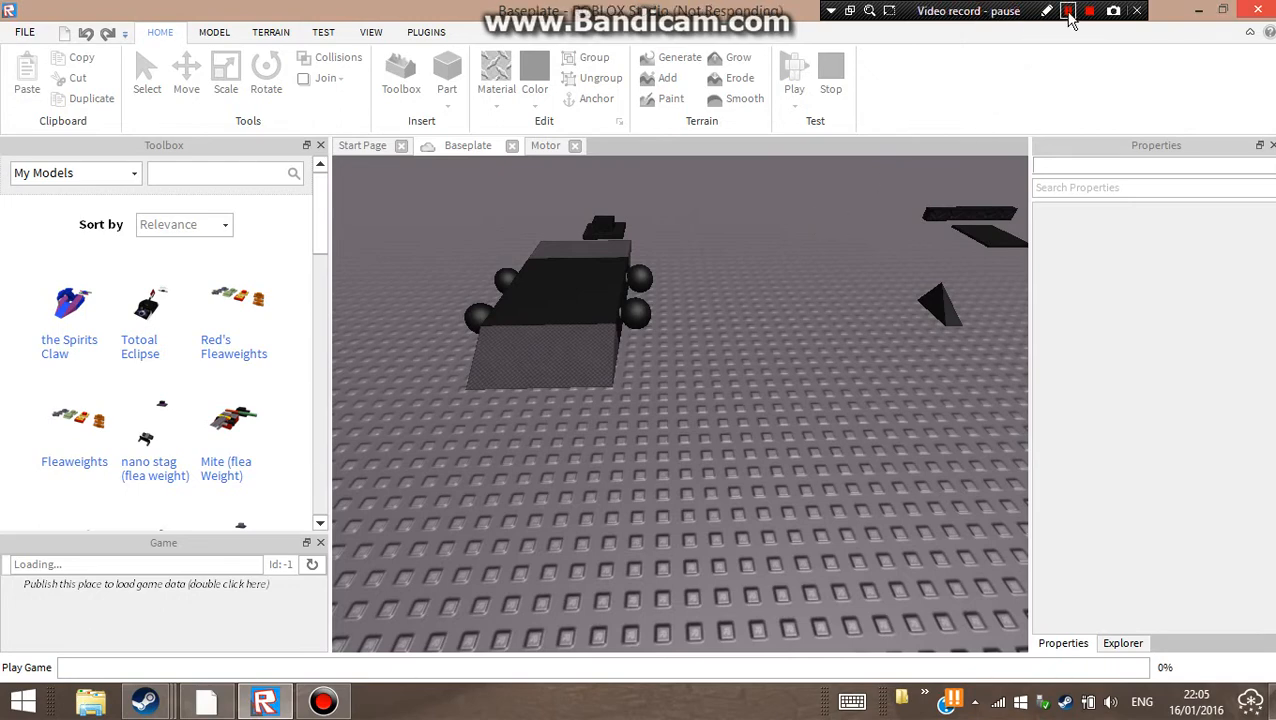
pyautogui.click(1068, 11)
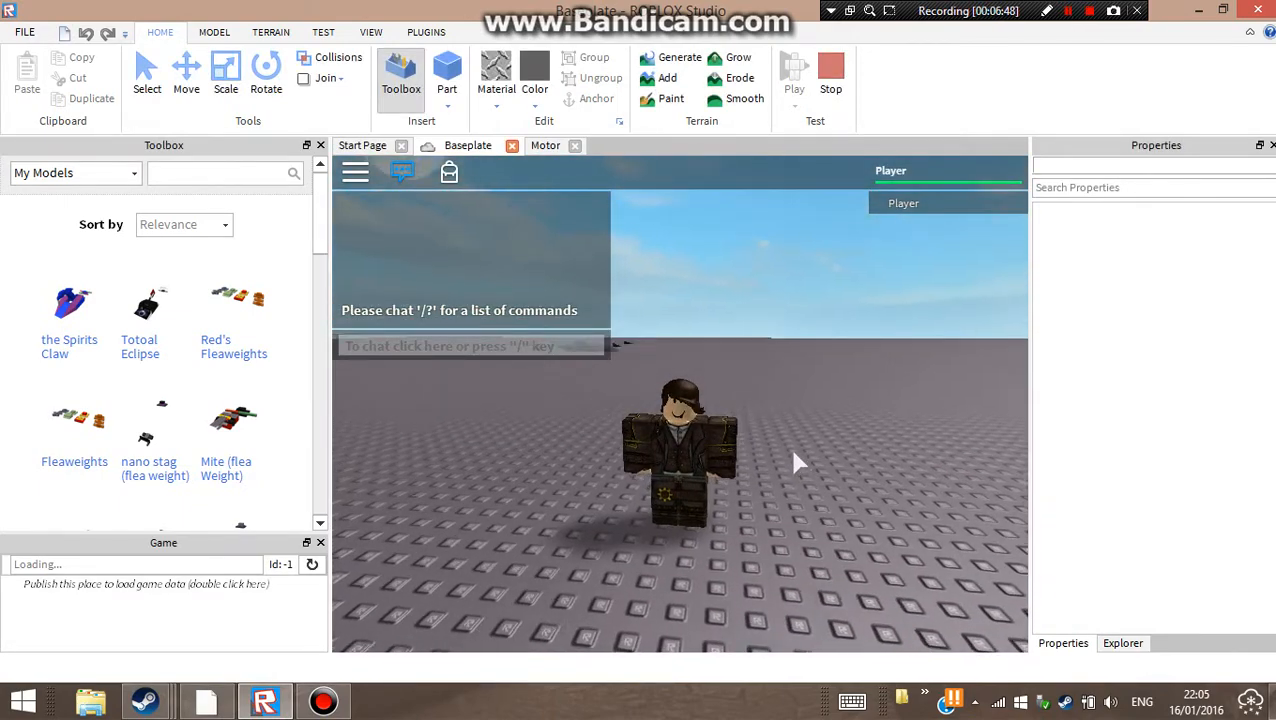
# Walk the character across the baseplate to the robot's separate black control seat and sit on it
pyautogui.press('w')
pyautogui.press('w')
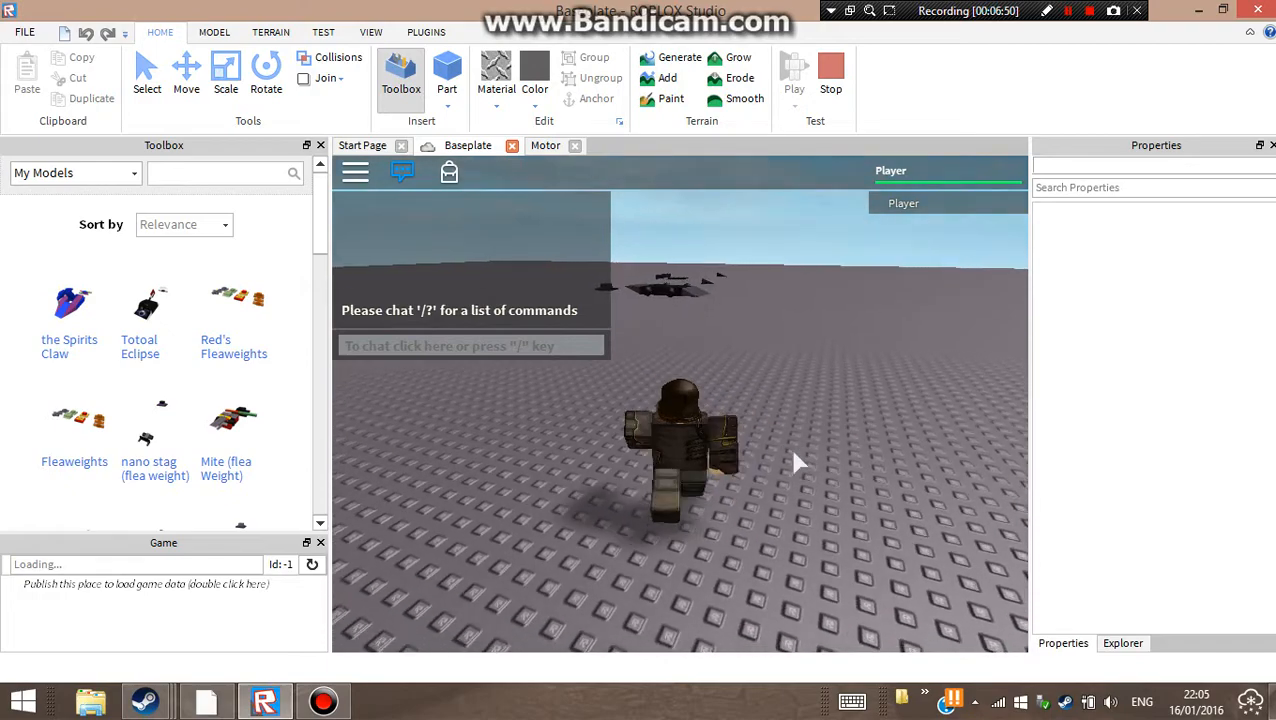
pyautogui.press('w')
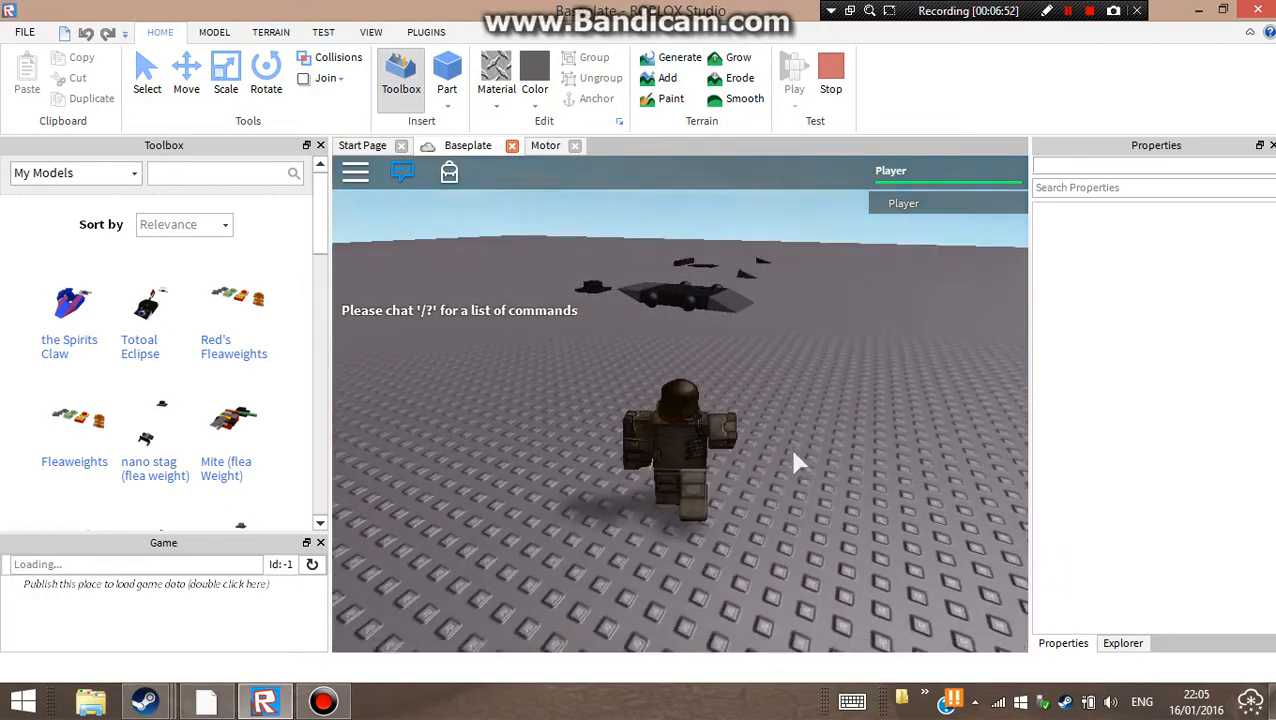
pyautogui.press('w')
pyautogui.press('a')
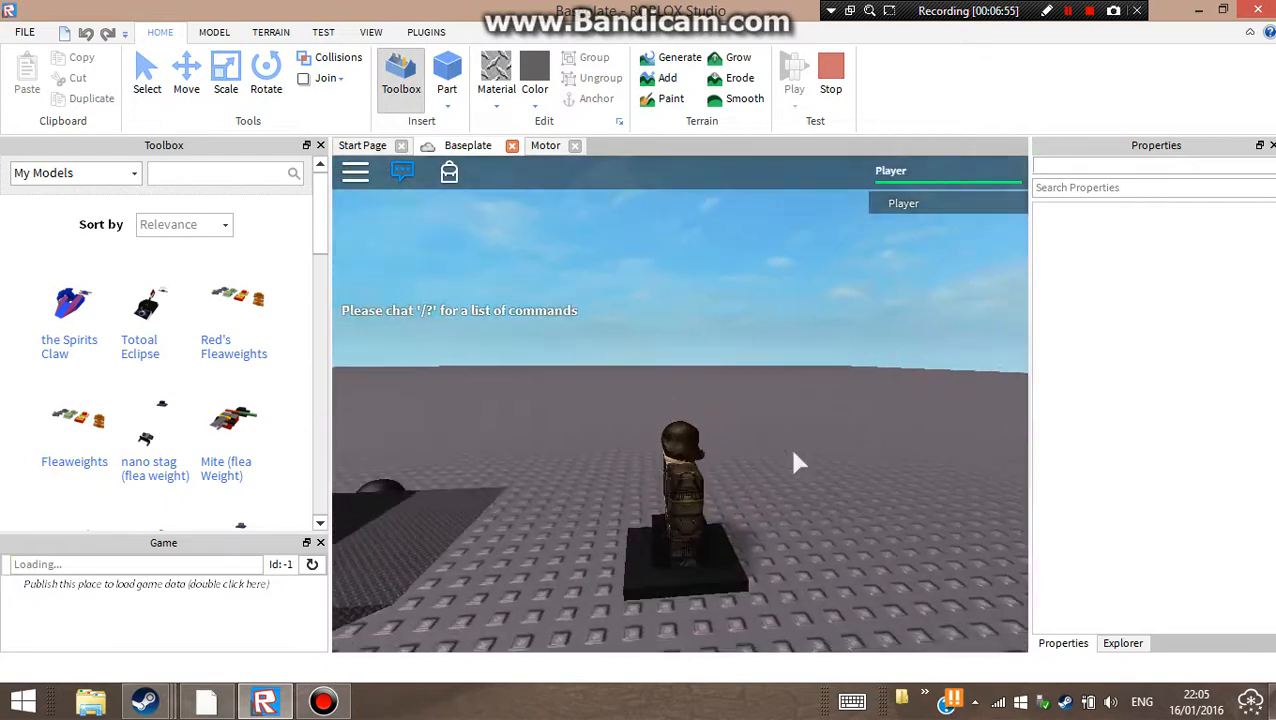
# Test-drive the robot from the control seat, moving it forward and backward and turning it right
pyautogui.moveTo(797, 463); pyautogui.dragTo(797, 463, button='right')
pyautogui.press('w')
pyautogui.press('s')
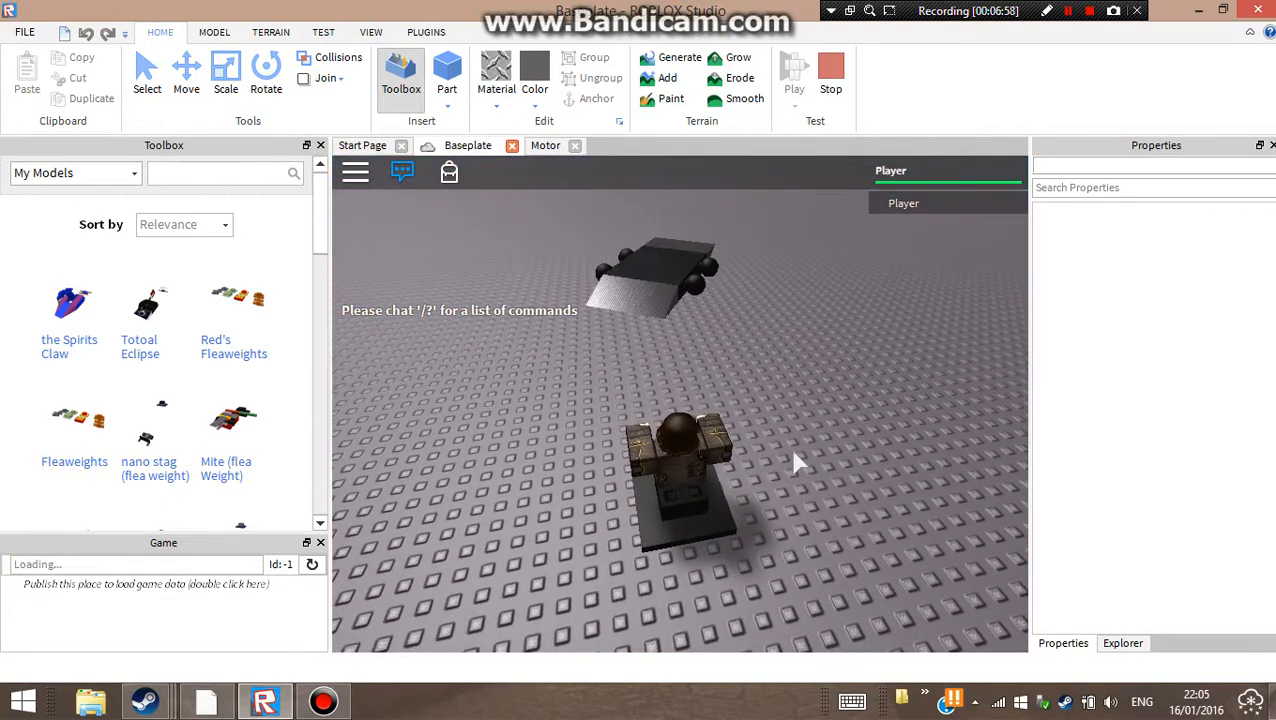
pyautogui.press('d')
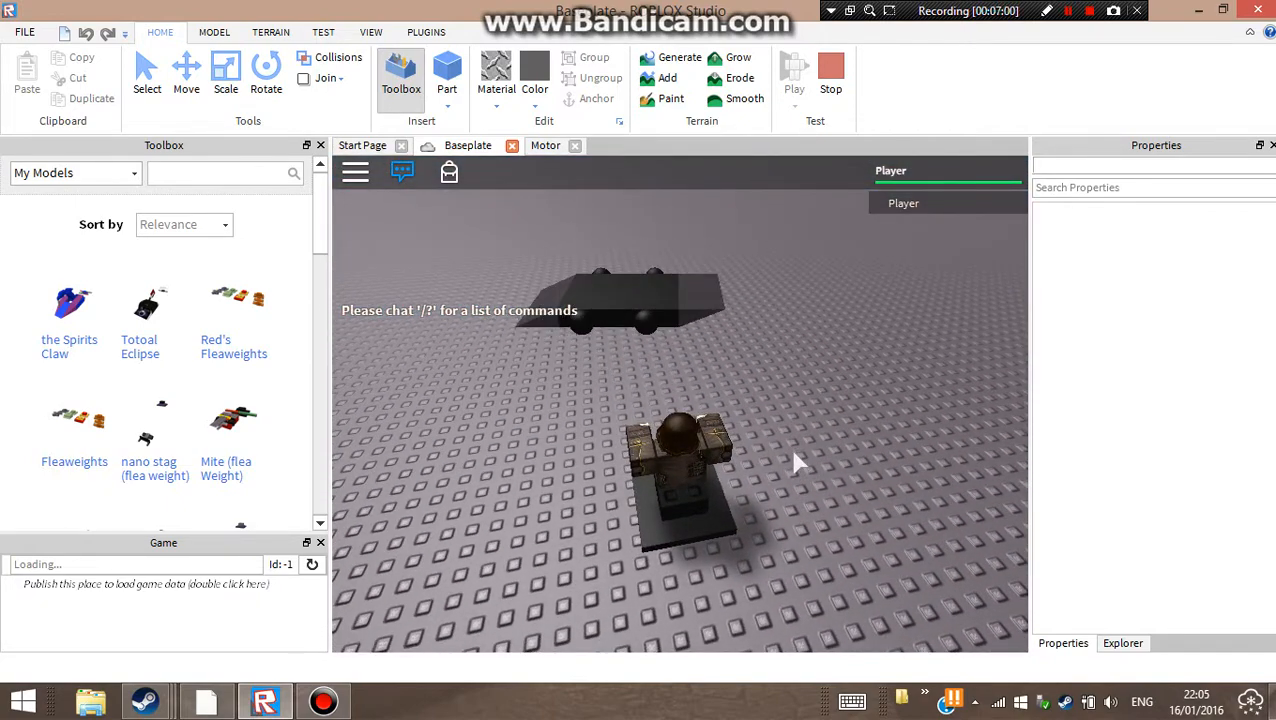
pyautogui.moveTo(797, 463); pyautogui.dragTo(797, 463, button='right')
pyautogui.press('w')
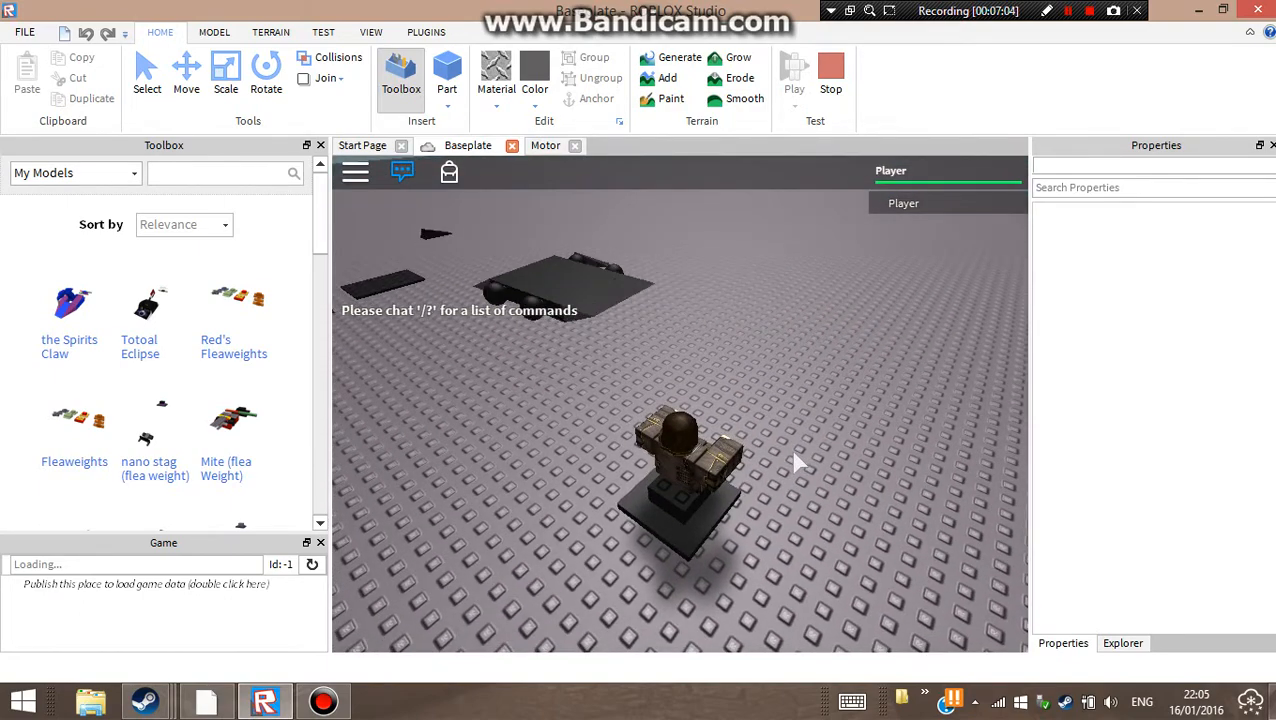
pyautogui.press('d')
pyautogui.press('w')
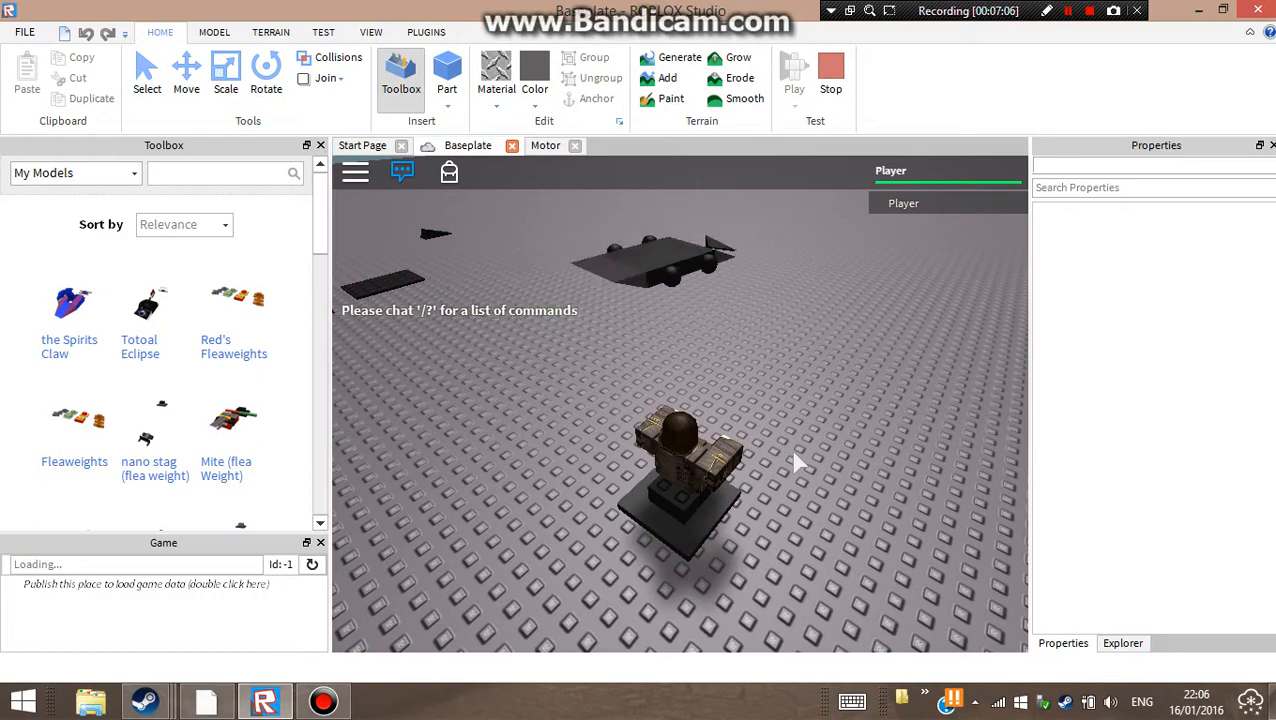
pyautogui.press('d')
pyautogui.press('d')
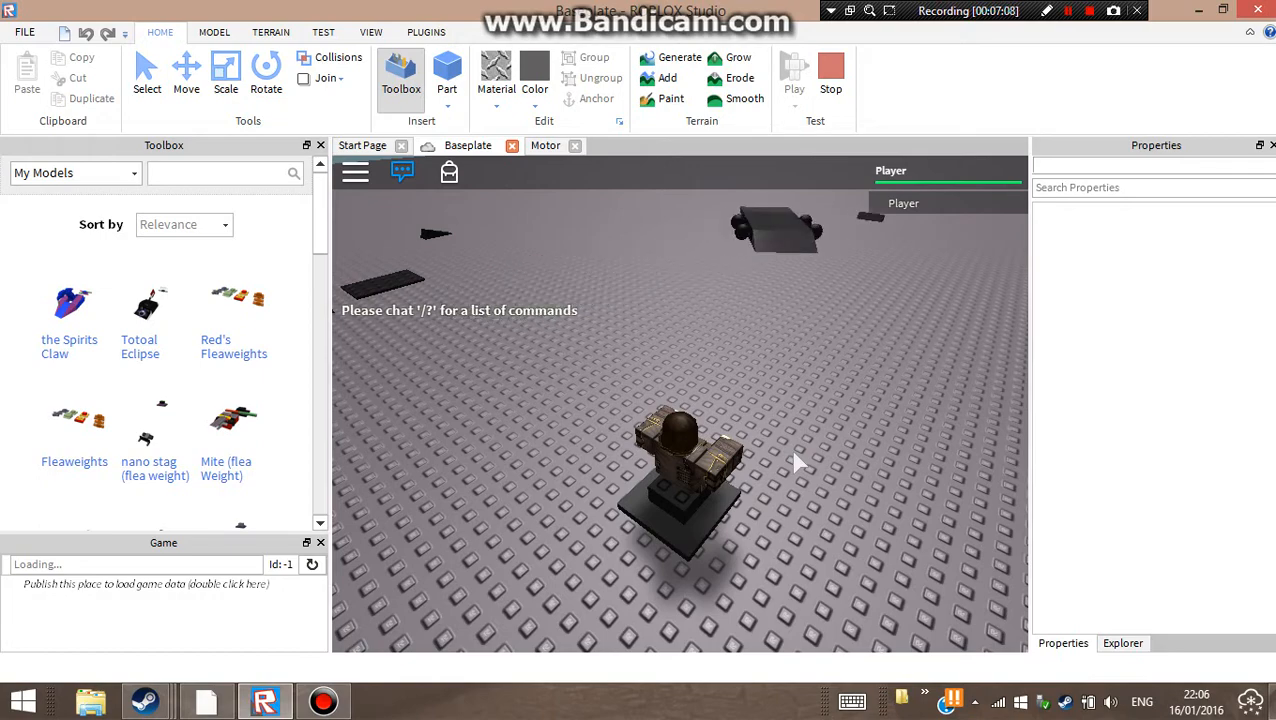
# Continue the test drive with forward runs and left turns, checking the robot's movement and wedges from several angles
pyautogui.press('w')
pyautogui.moveTo(797, 463); pyautogui.dragTo(797, 463, button='right')
pyautogui.press('a')
pyautogui.press('a')
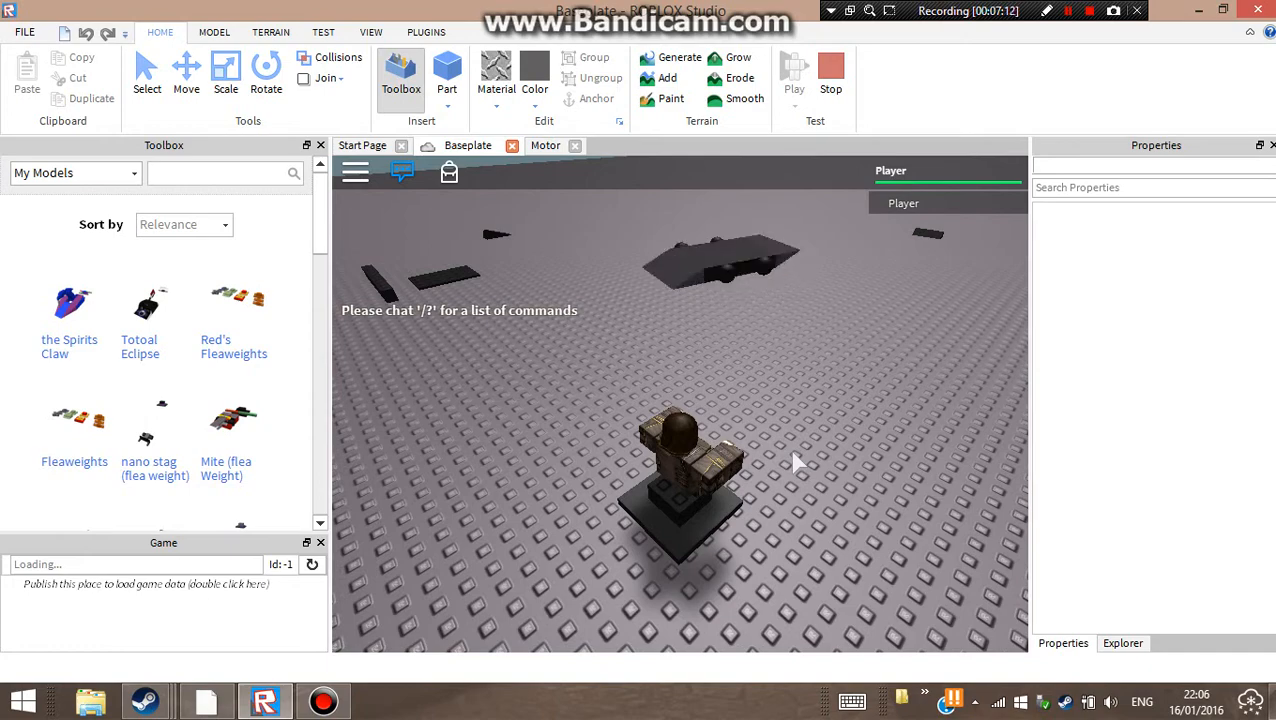
pyautogui.press('a')
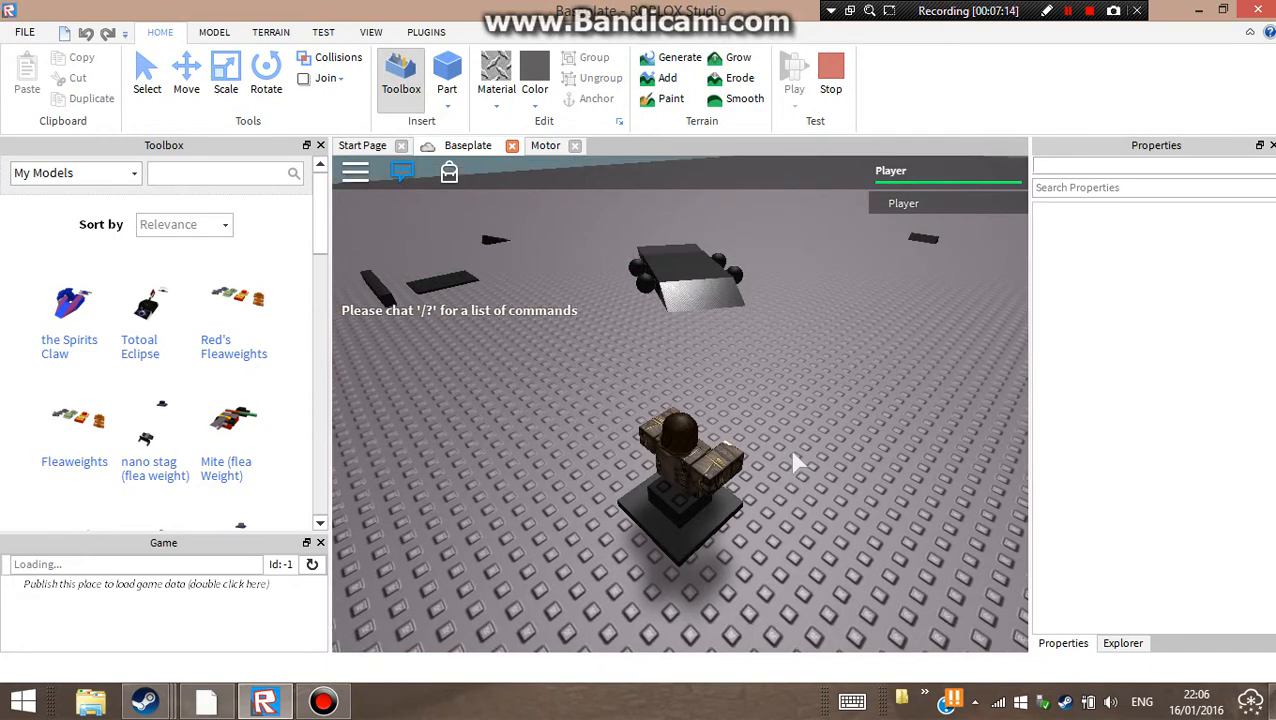
pyautogui.press('w')
pyautogui.moveTo(797, 463); pyautogui.dragTo(797, 463, button='right')
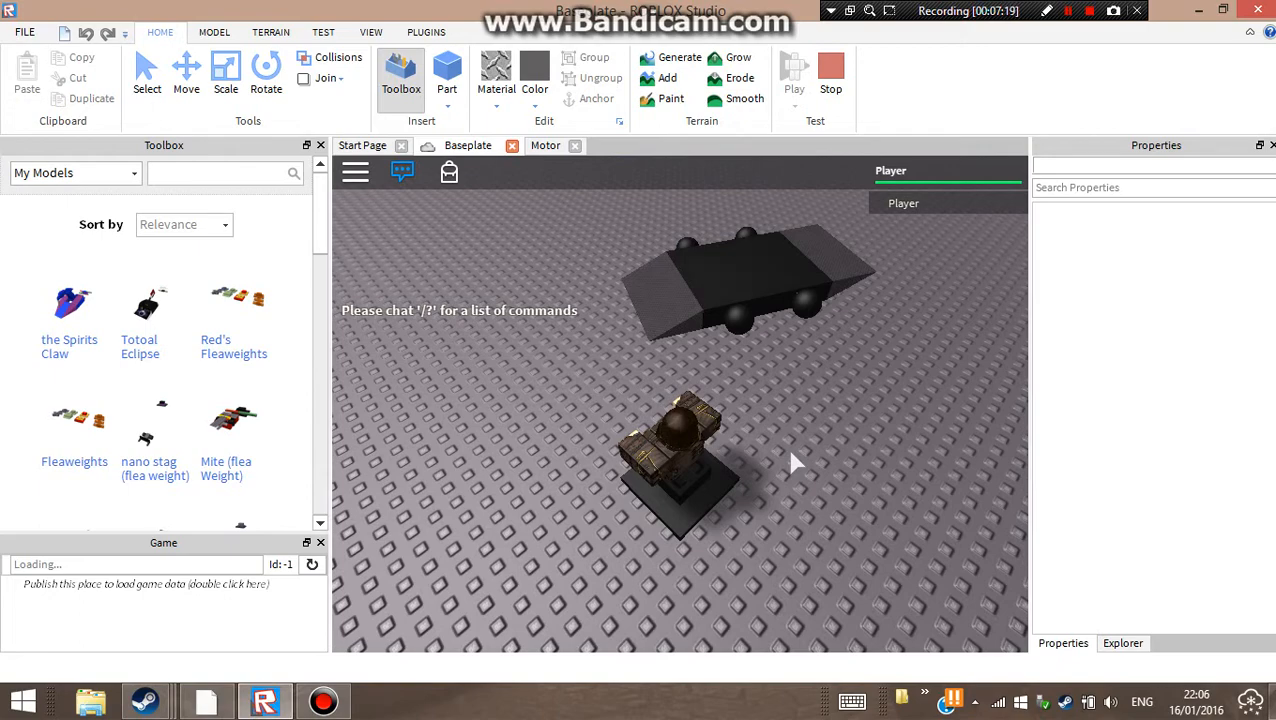
pyautogui.moveTo(797, 463); pyautogui.dragTo(785, 457, button='right')
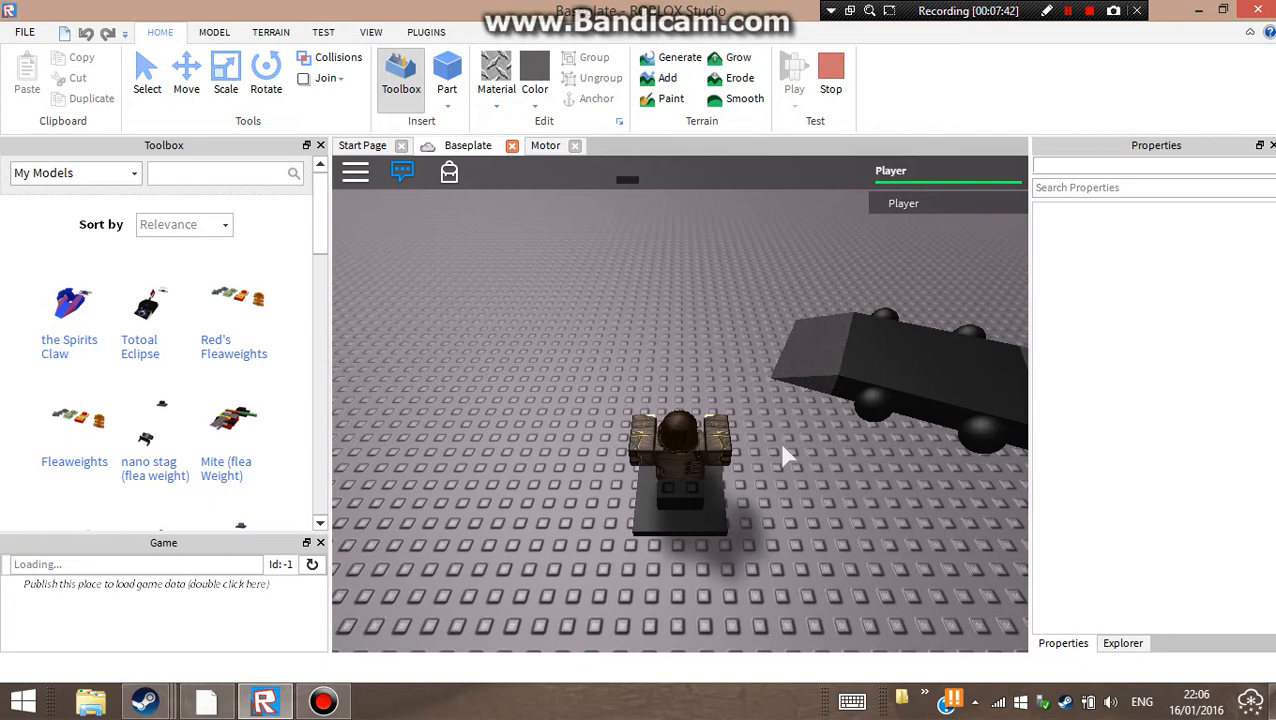
pyautogui.moveTo(784, 447); pyautogui.dragTo(784, 456, button='right')
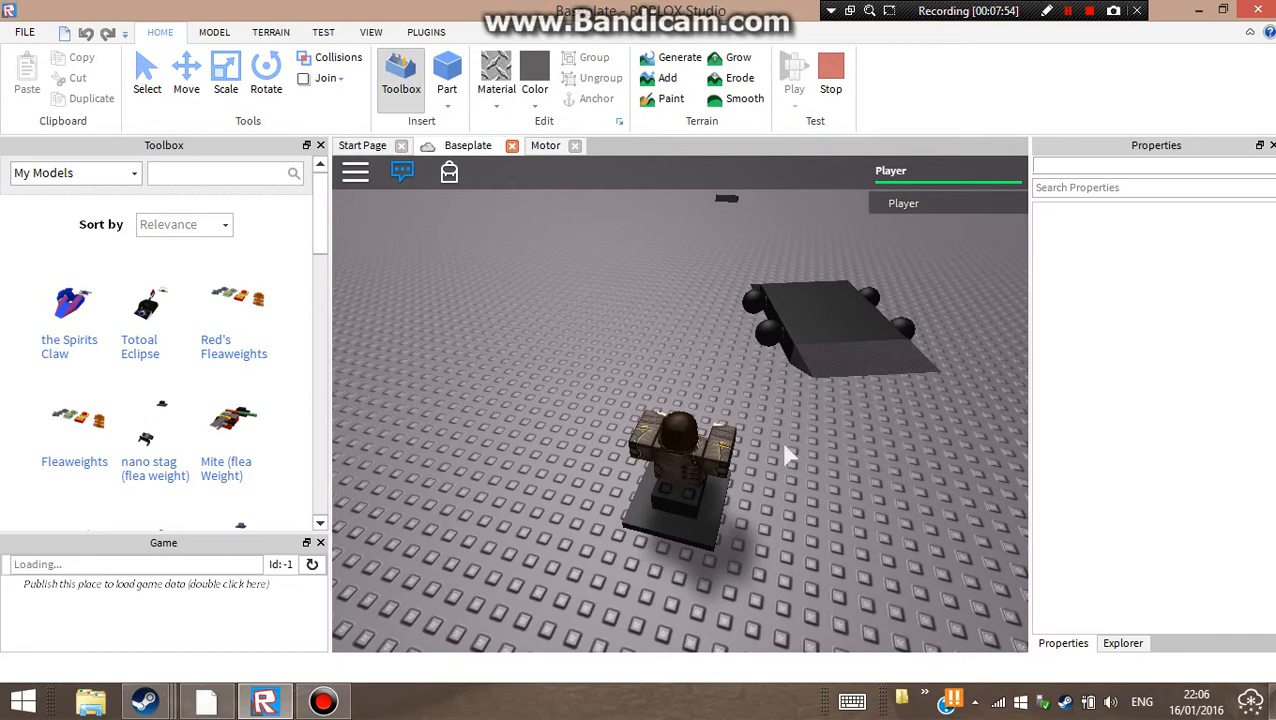
pyautogui.moveTo(784, 446); pyautogui.dragTo(784, 446, button='right')
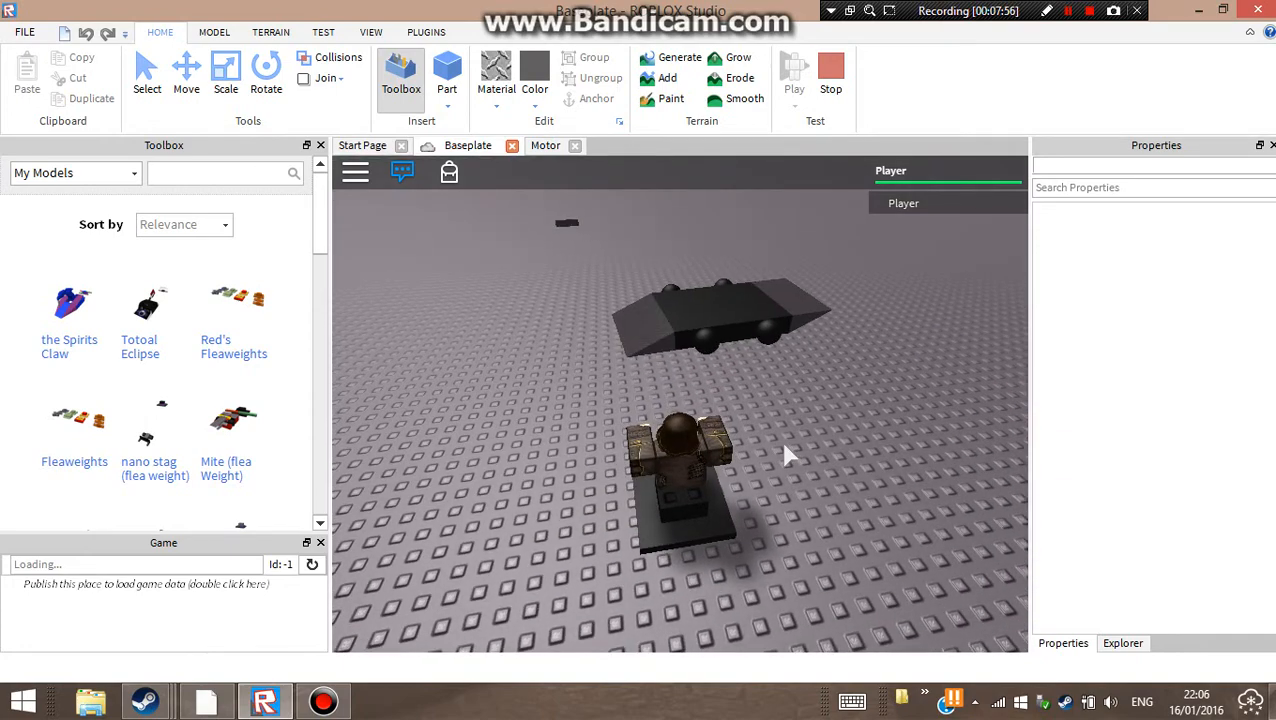